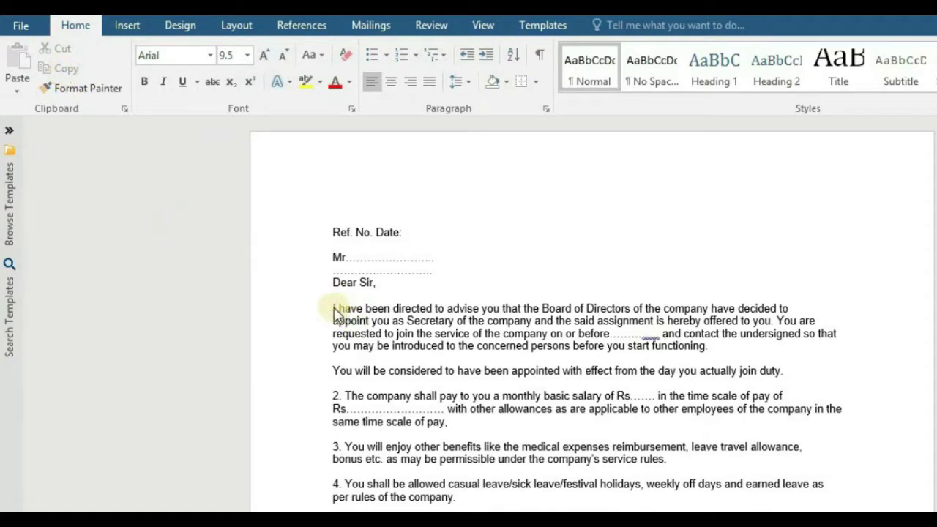
Step: Copy the salutation Dear Sir, briefly opening and cancelling Paste Special
drag(333, 283, 369, 284)
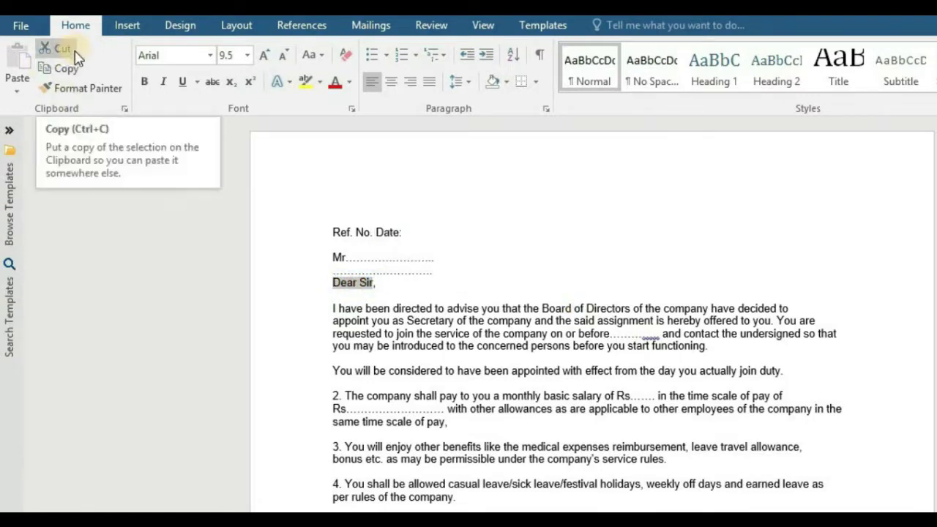
click(76, 71)
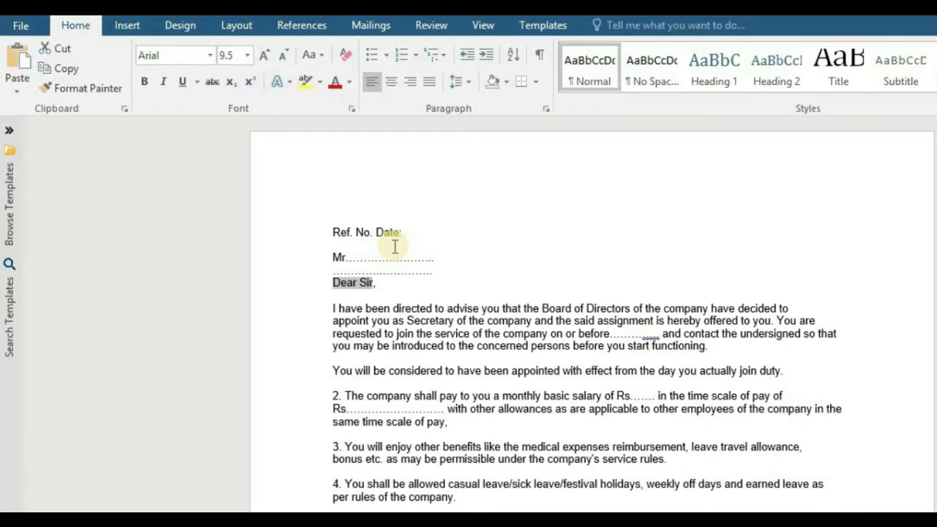
click(17, 93)
click(59, 161)
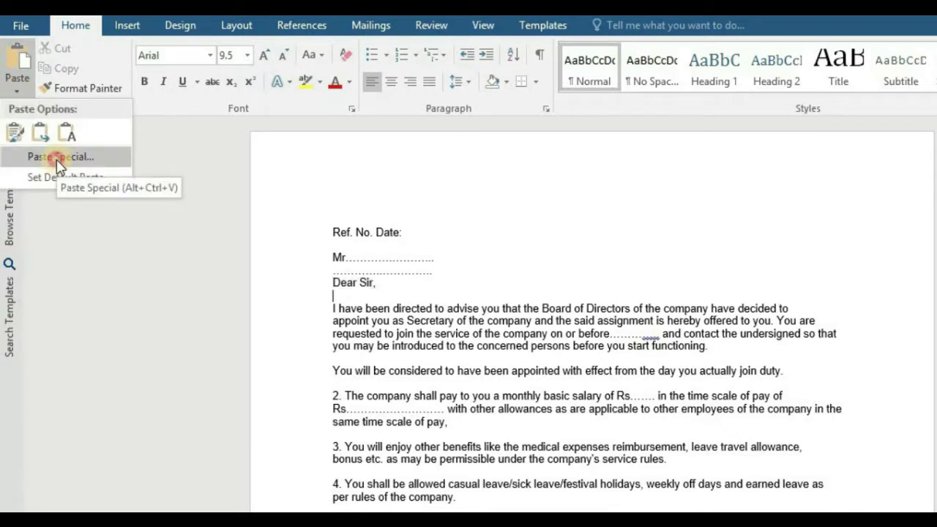
click(520, 248)
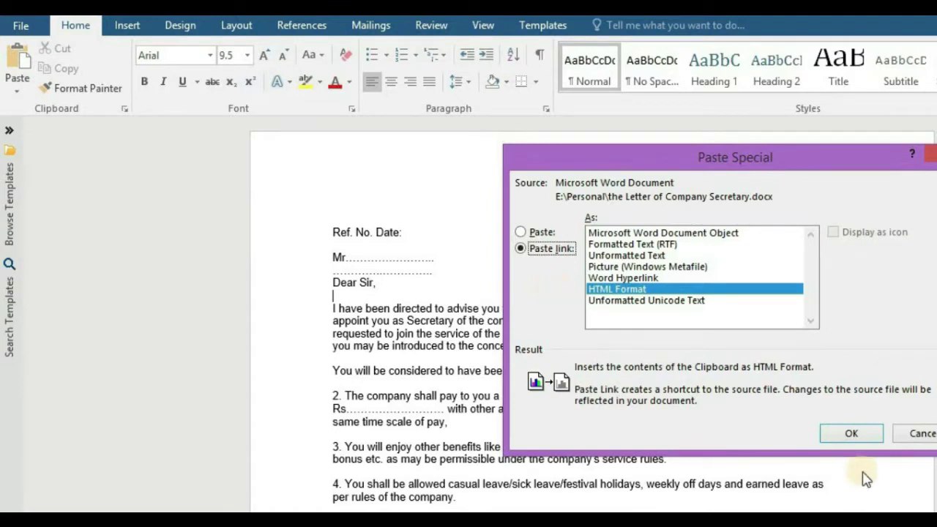
click(916, 435)
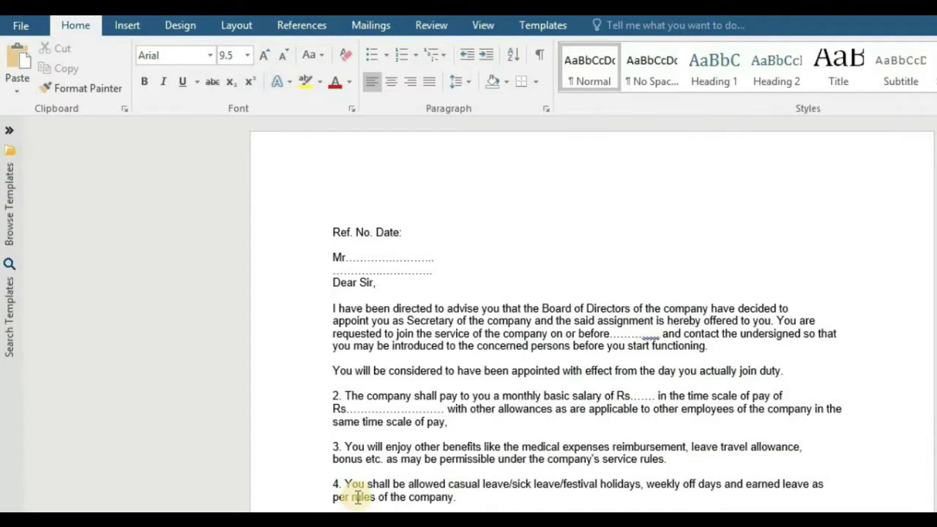
Step: On page 2, remove the extra blank line above the green COMPANY SECRETARY heading
key(Down)
key(Down)
key(Down)
key(Down)
key(Down)
key(Down)
key(Down)
key(Down)
key(Down)
key(Down)
key(Down)
key(Down)
key(Down)
key(Down)
key(Down)
key(Down)
key(Down)
key(Down)
key(Down)
key(Down)
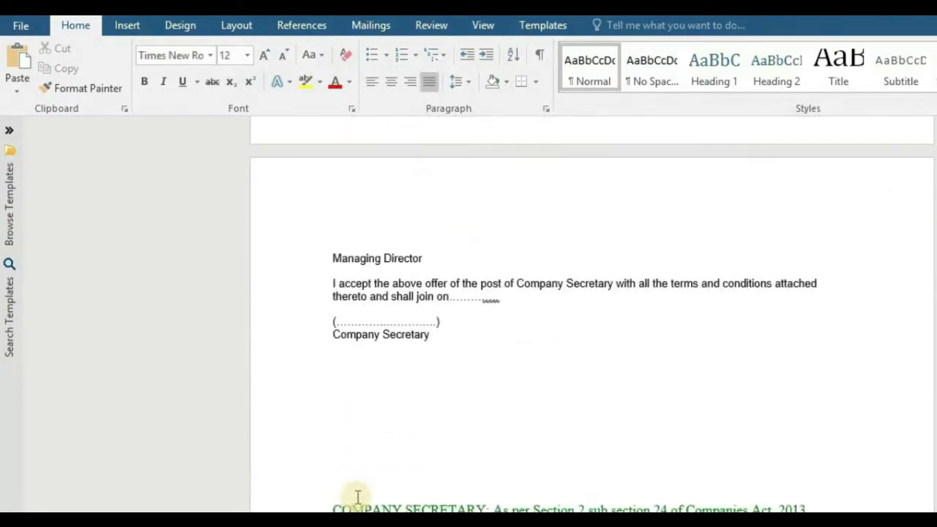
key(Down)
key(Down)
key(Down)
key(Down)
key(Down)
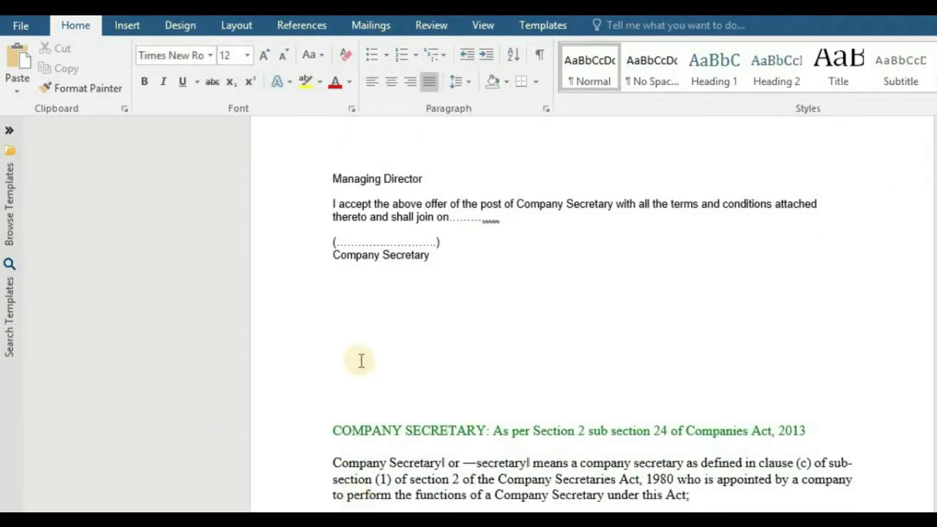
click(353, 359)
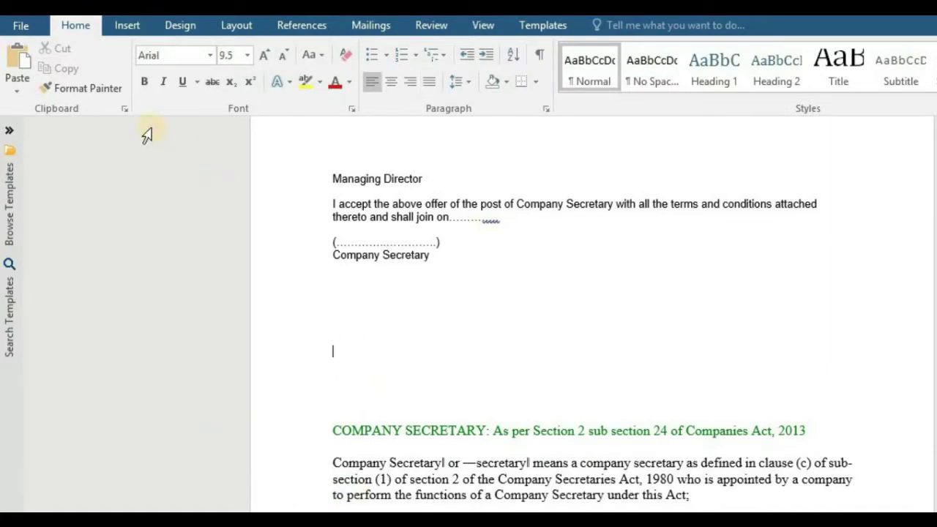
key(Delete)
Step: Paste Dear Sir there as a Paste-link Word Hyperlink to its source
click(20, 94)
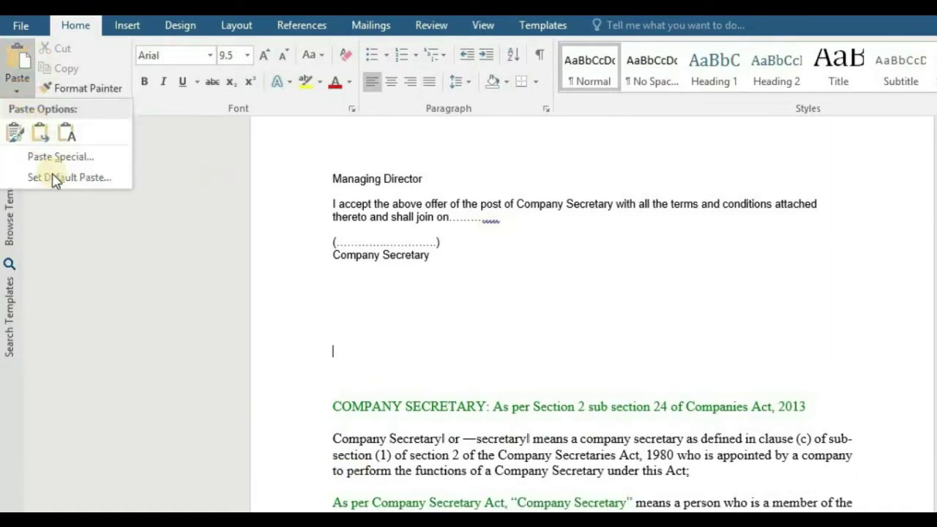
click(54, 157)
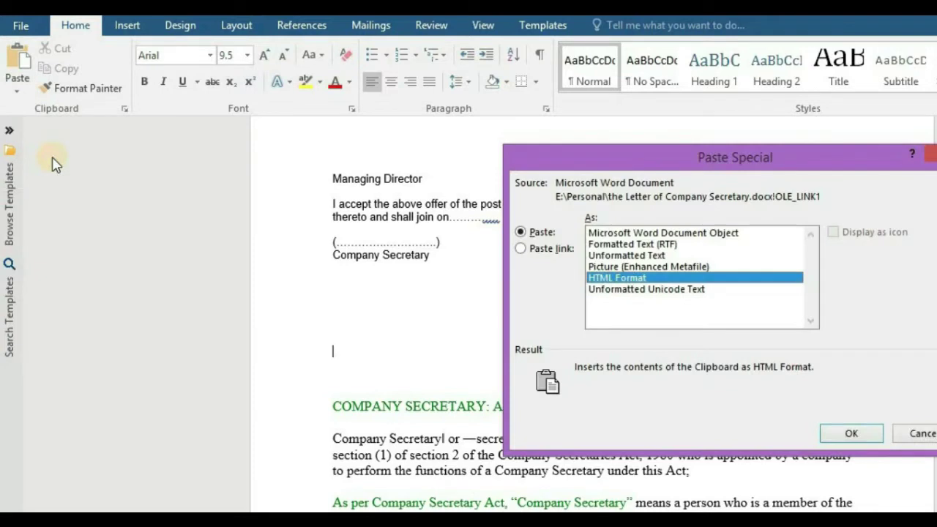
click(554, 250)
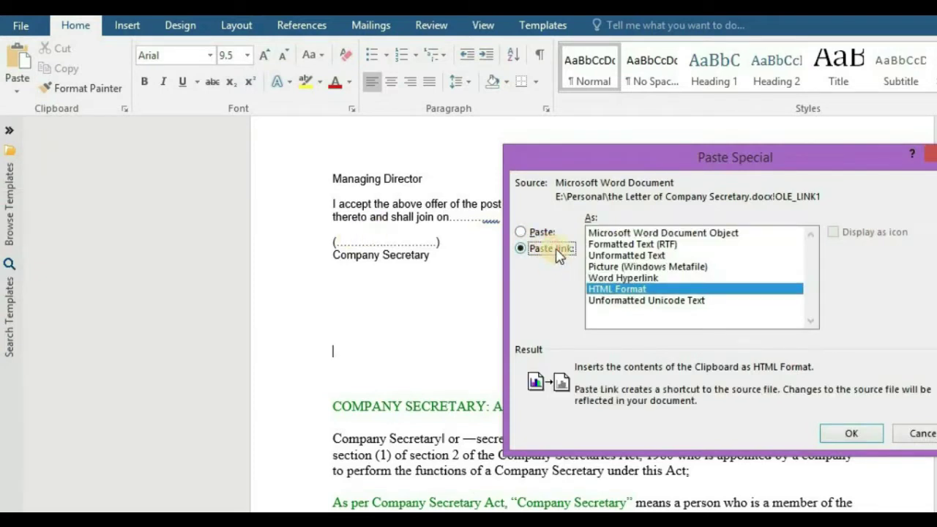
click(643, 289)
click(614, 280)
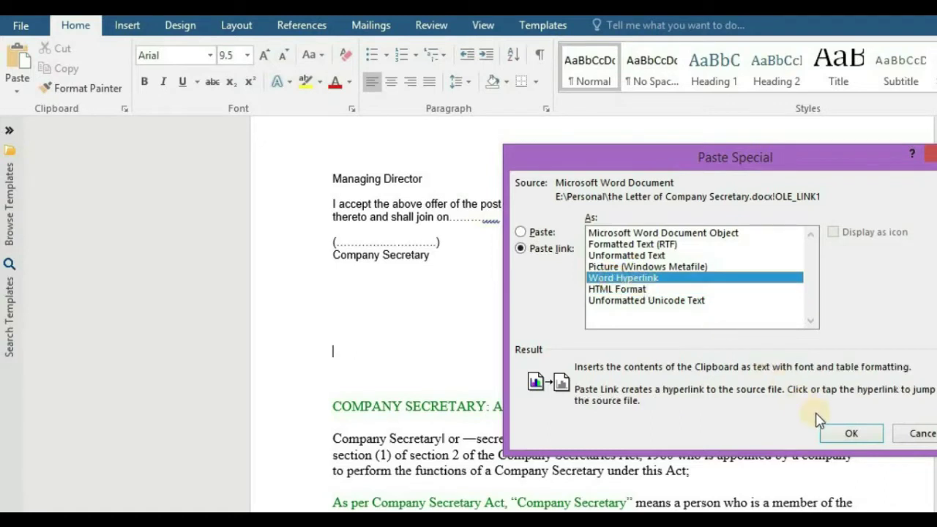
click(847, 432)
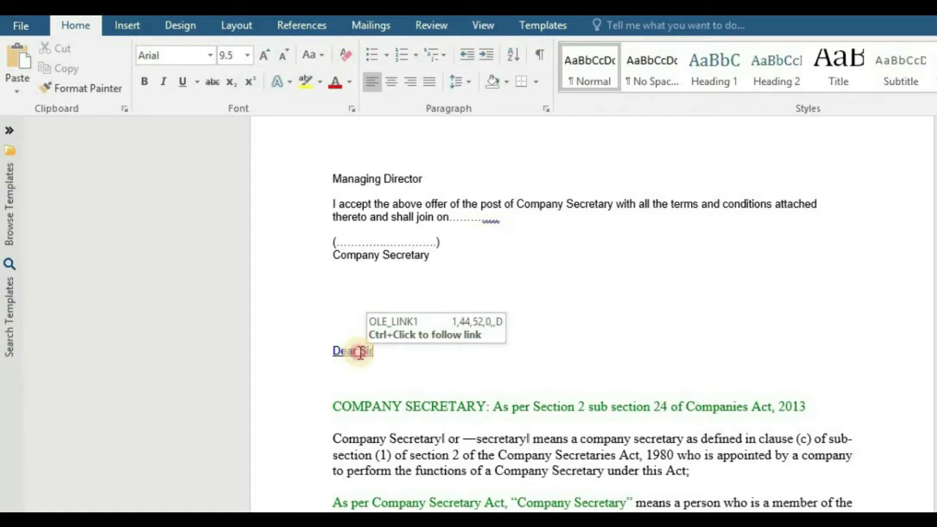
click(358, 353)
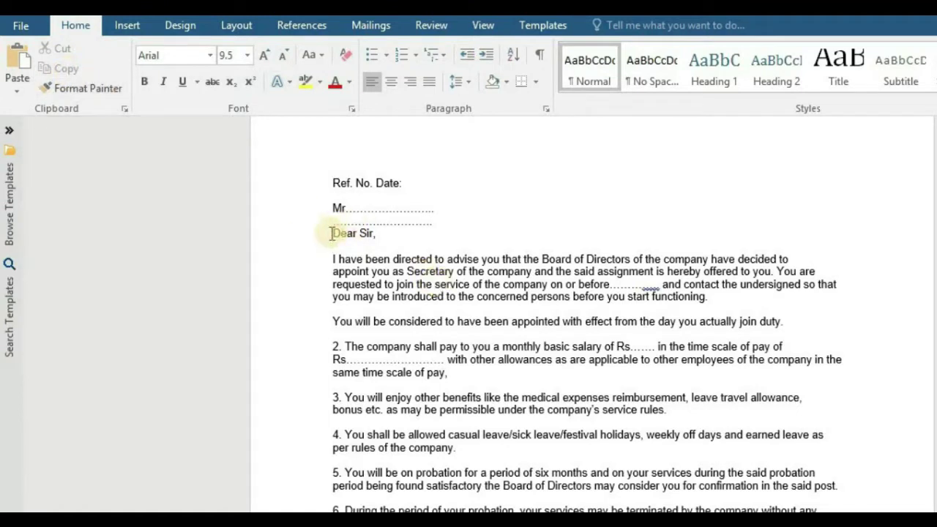
Step: Make the salutation Dear Sir bold
drag(331, 232, 373, 241)
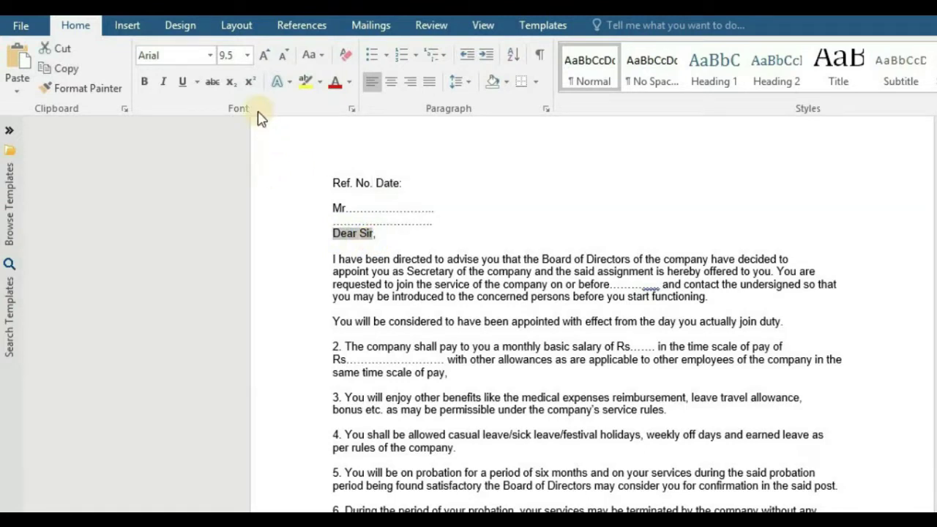
click(150, 84)
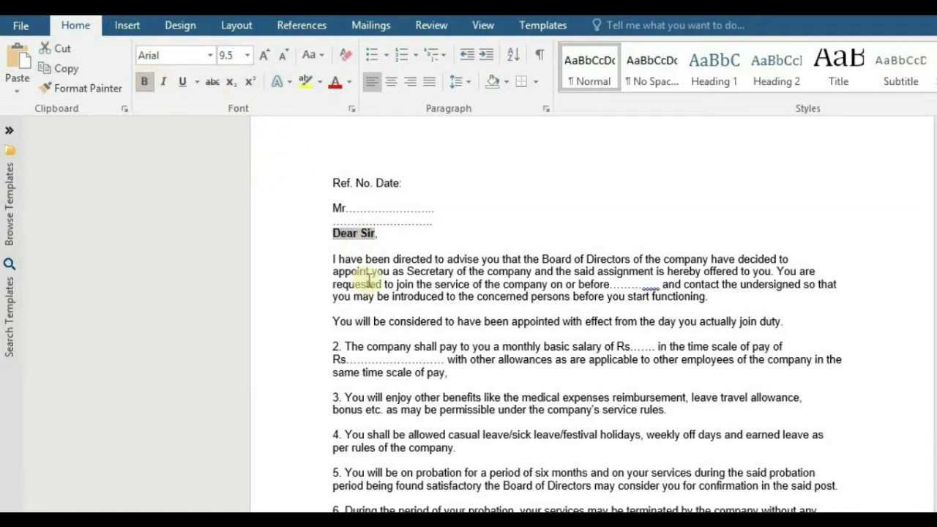
click(95, 88)
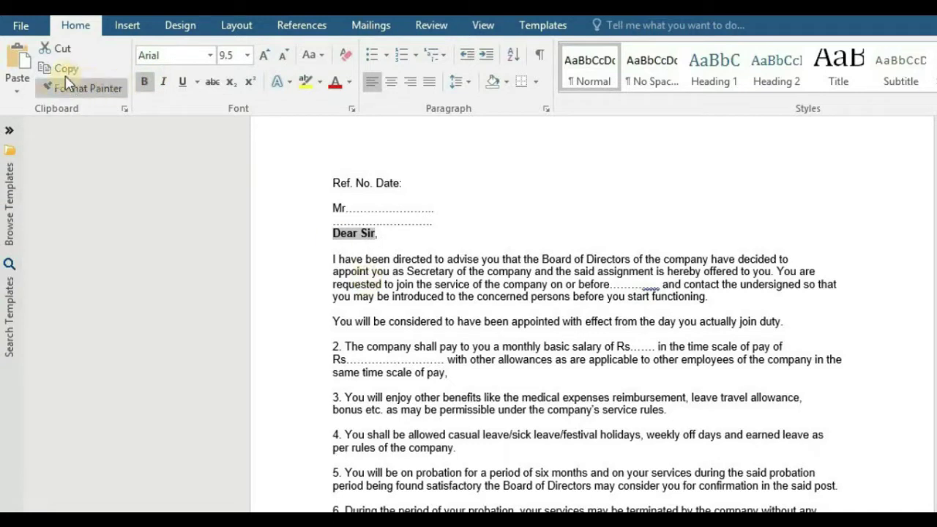
Step: Above clause 2, trial-paste Dear Sir with Keep Source Formatting and Keep Text Only, deleting each
click(337, 329)
click(17, 91)
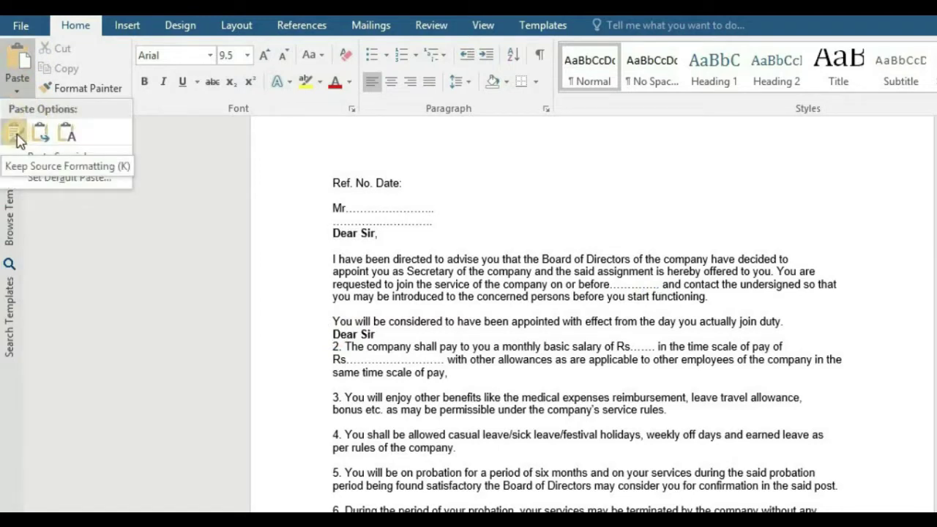
click(16, 135)
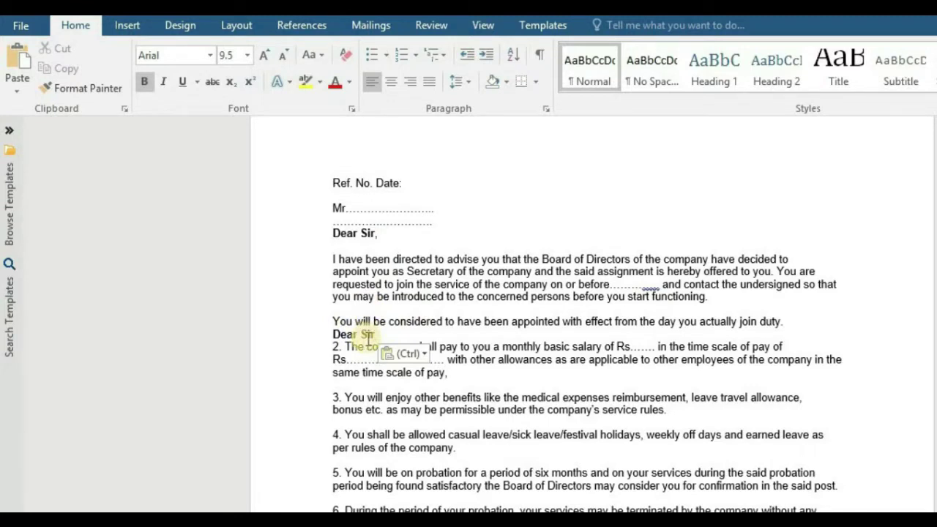
key(BackSpace)
key(BackSpace)
key(BackSpace)
key(BackSpace)
key(BackSpace)
key(BackSpace)
key(BackSpace)
key(BackSpace)
key(BackSpace)
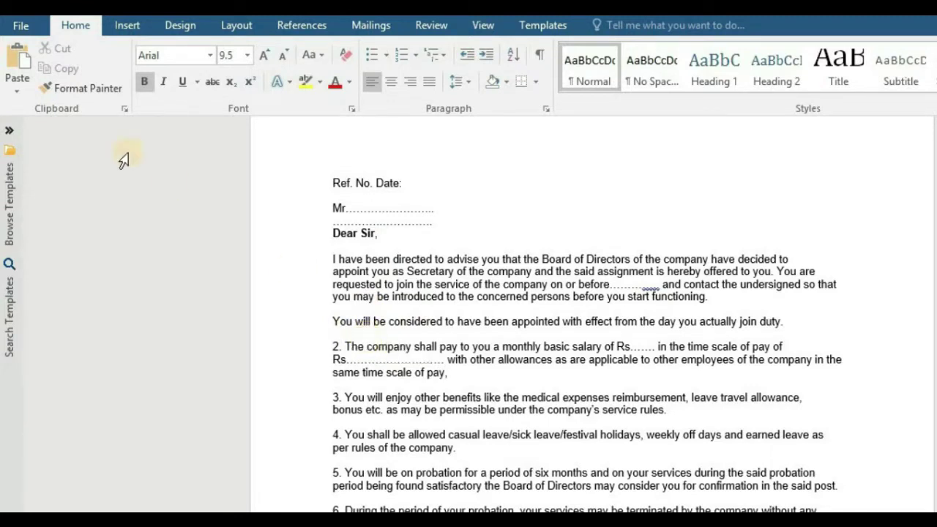
click(17, 84)
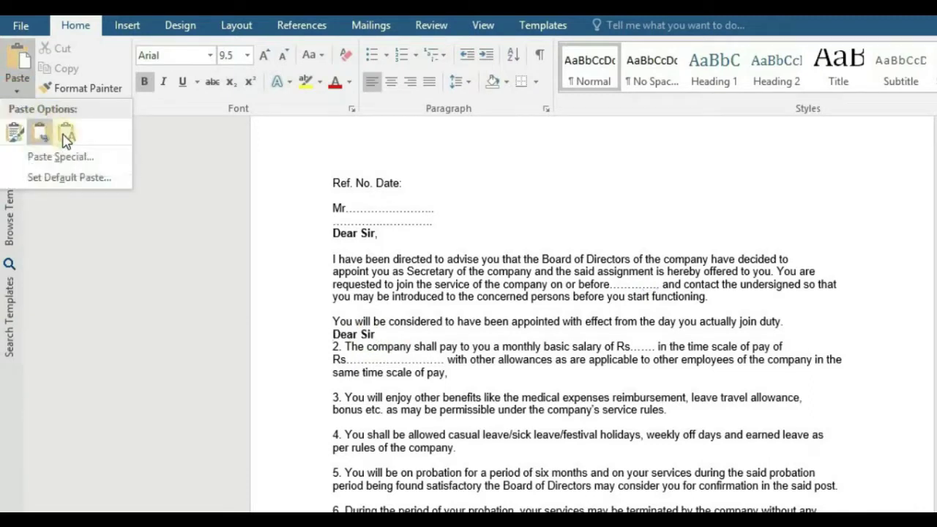
click(66, 135)
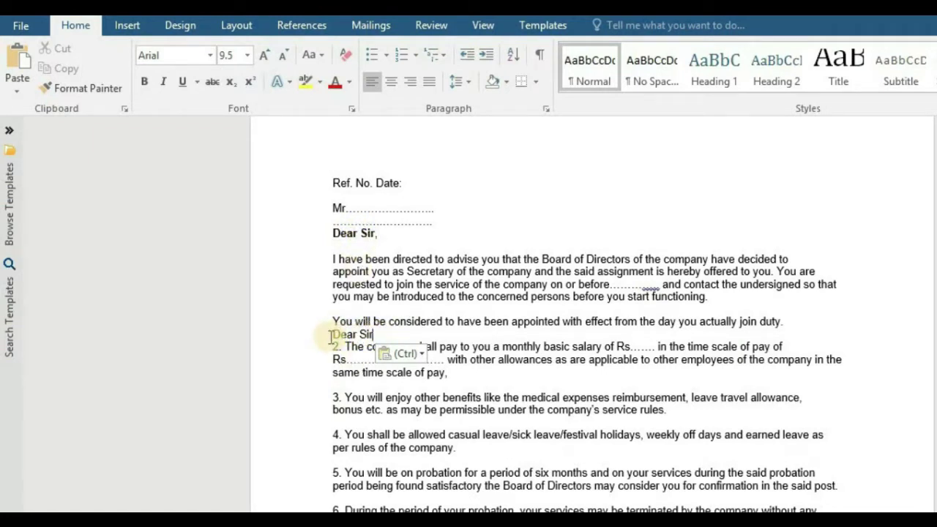
key(ctrl+z)
key(ctrl+y)
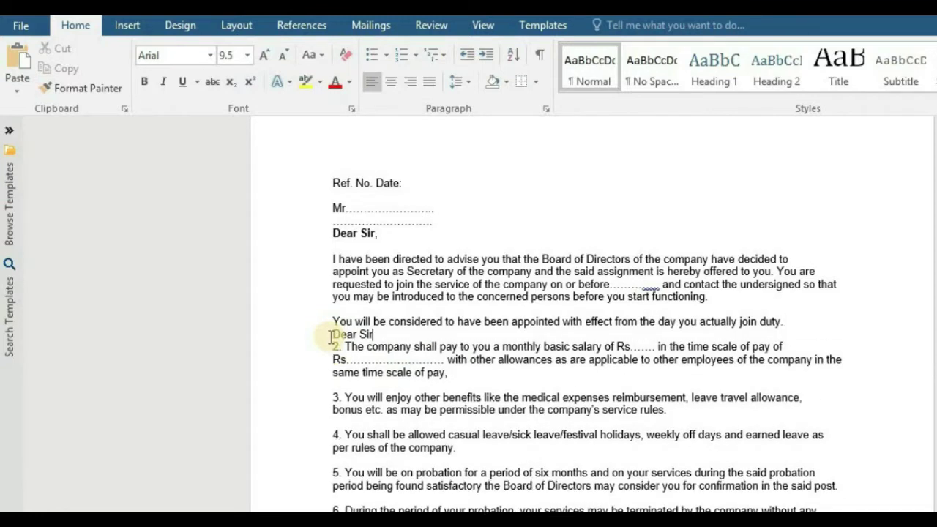
key(BackSpace)
key(BackSpace)
key(BackSpace)
key(BackSpace)
key(BackSpace)
key(BackSpace)
key(BackSpace)
key(BackSpace)
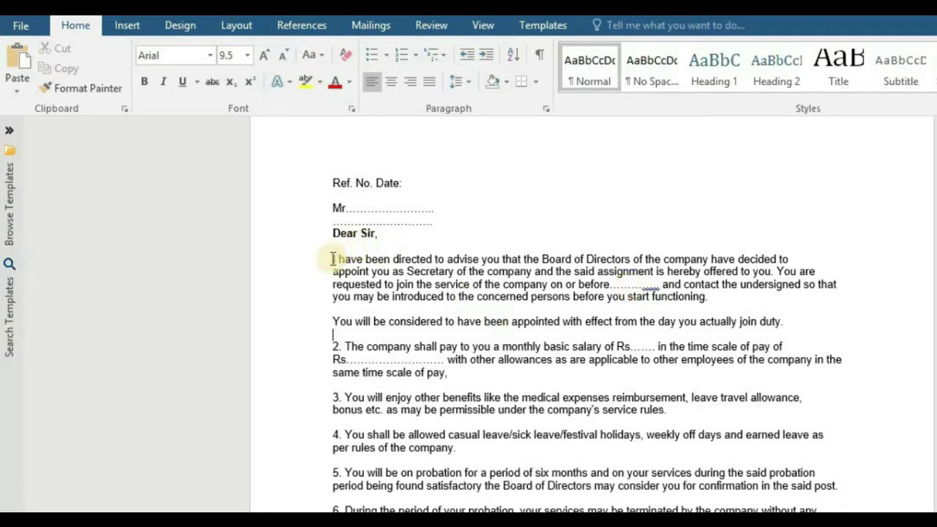
Step: Make the first body paragraph bold and justified
drag(332, 259, 704, 296)
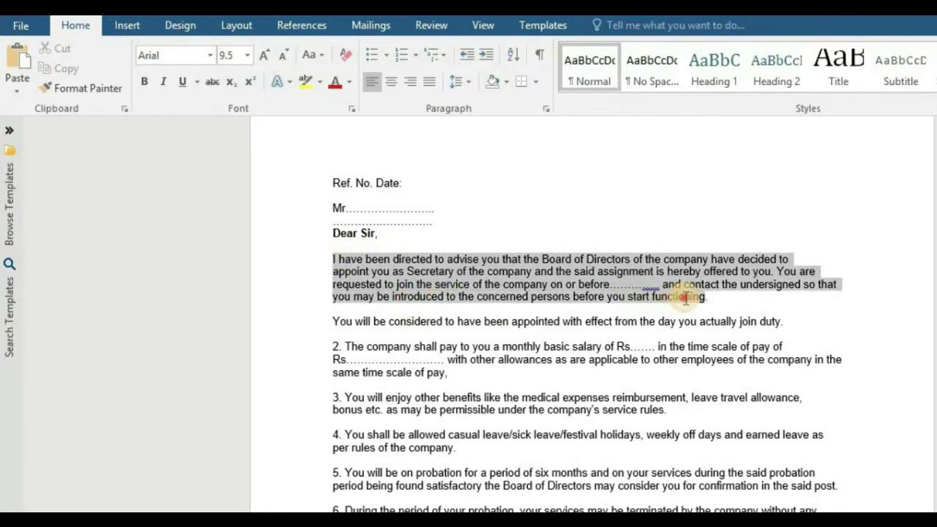
click(247, 55)
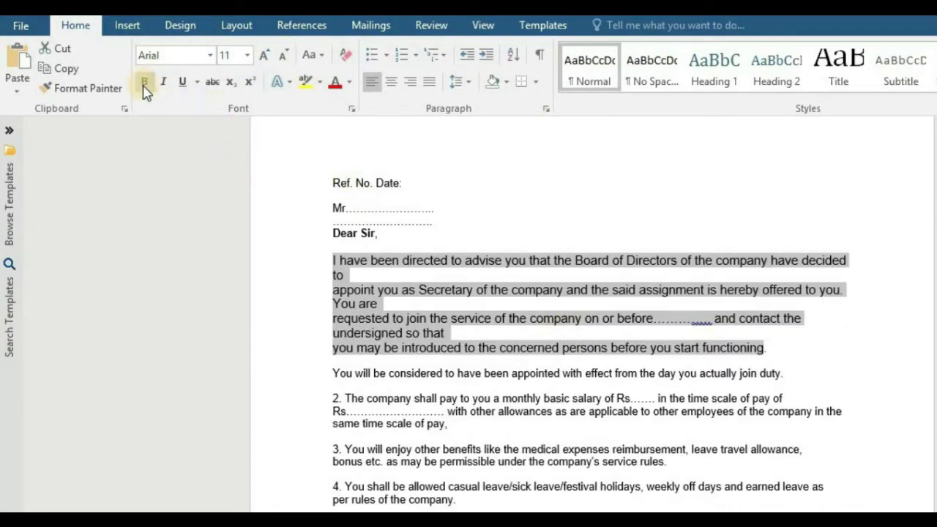
click(144, 82)
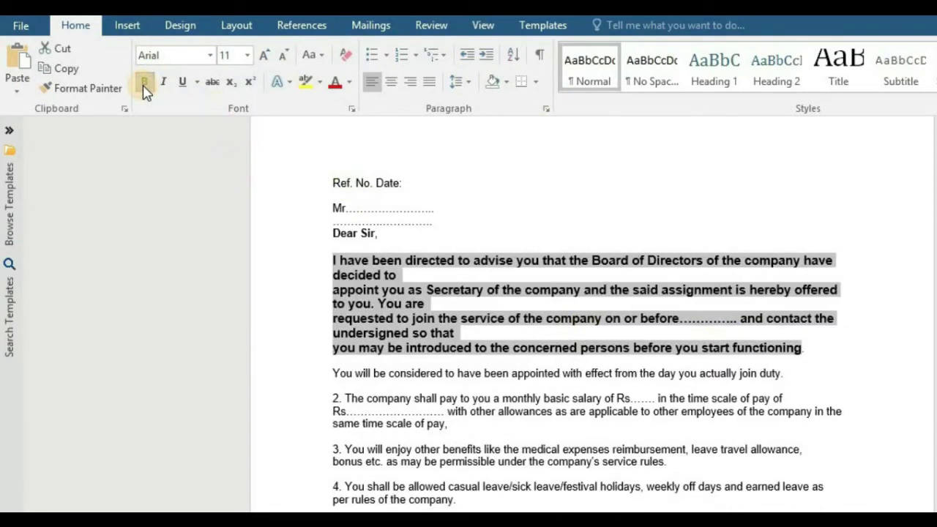
click(429, 81)
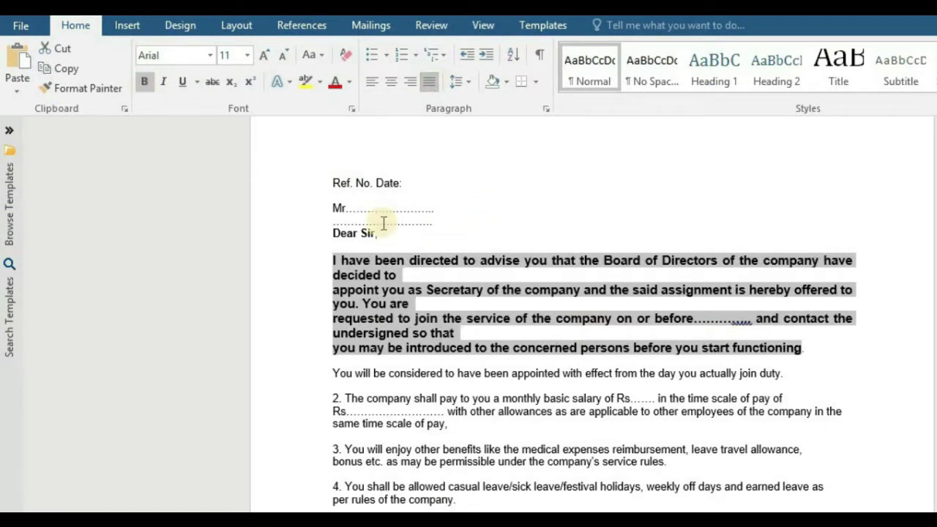
click(370, 305)
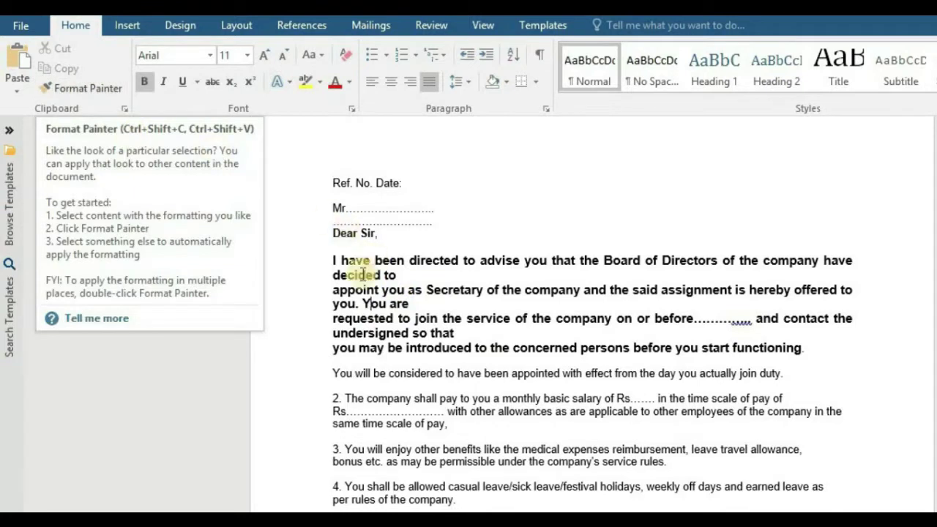
Step: Use Format Painter to copy the opening words' formatting onto the opening line and item 4
drag(331, 261, 525, 268)
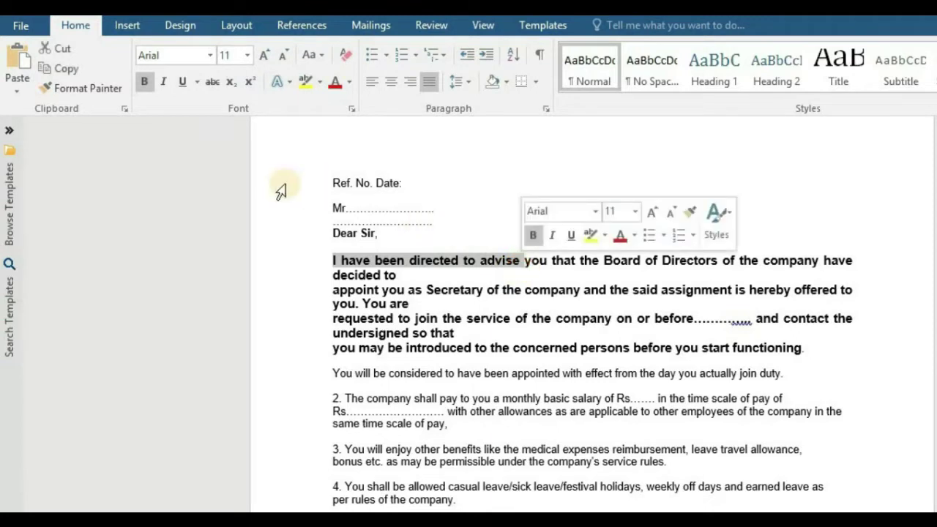
click(88, 89)
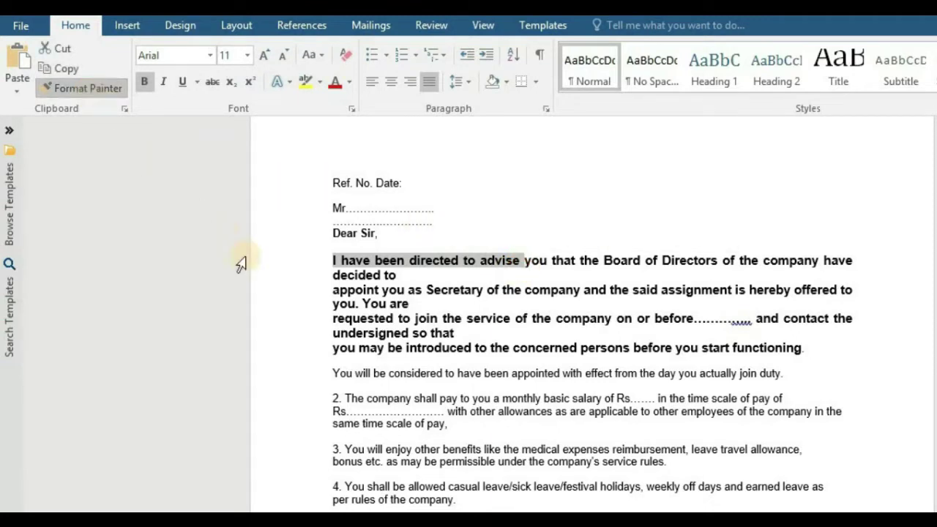
drag(398, 264, 494, 263)
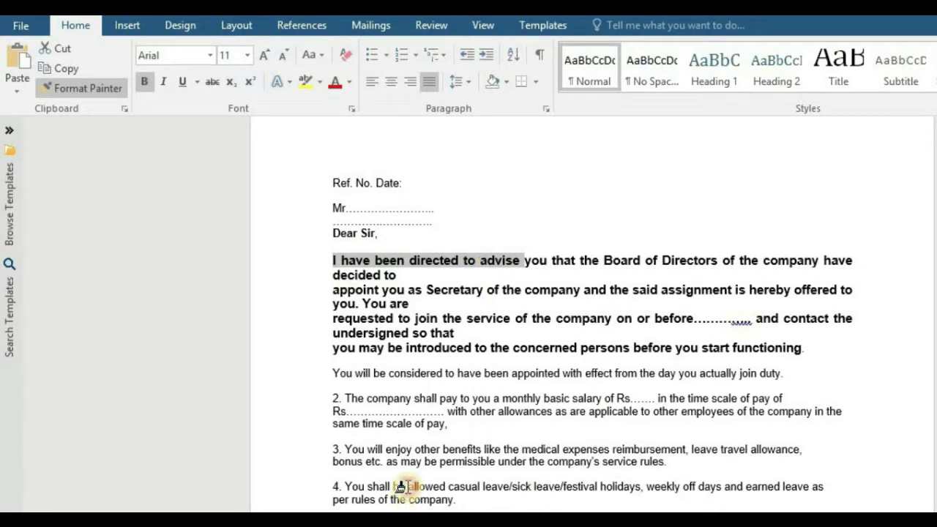
mouse_move(407, 486)
mouse_down()
mouse_move(664, 487)
mouse_move(639, 494)
mouse_up()
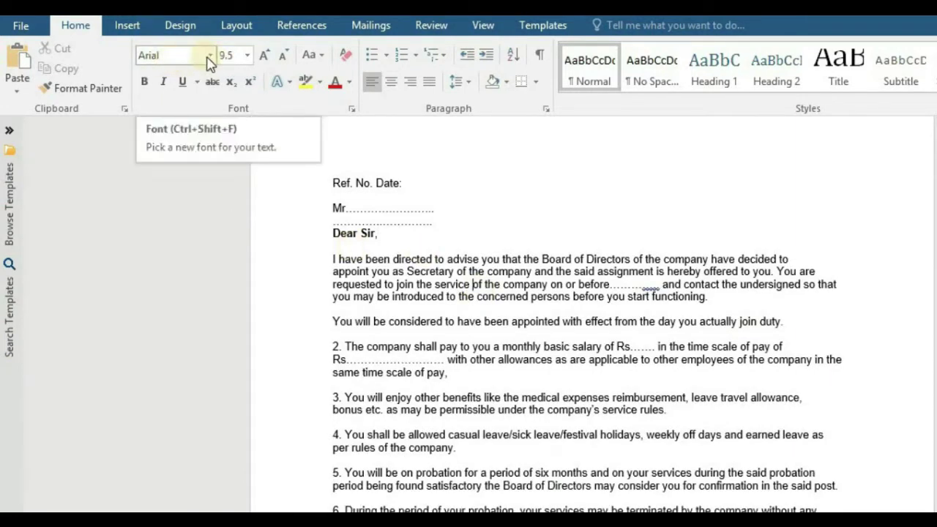
Step: Browse the font and font size lists, keeping the size at 9.5
click(211, 57)
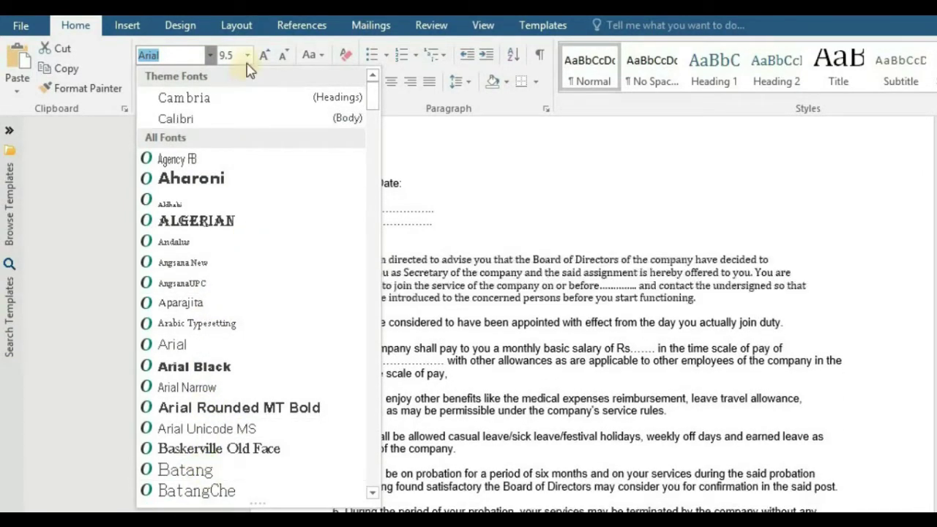
click(250, 57)
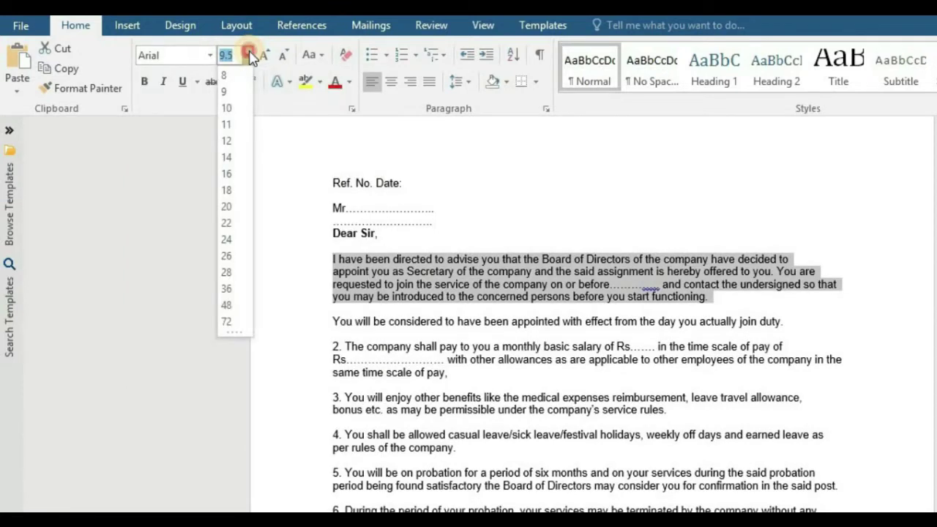
click(250, 57)
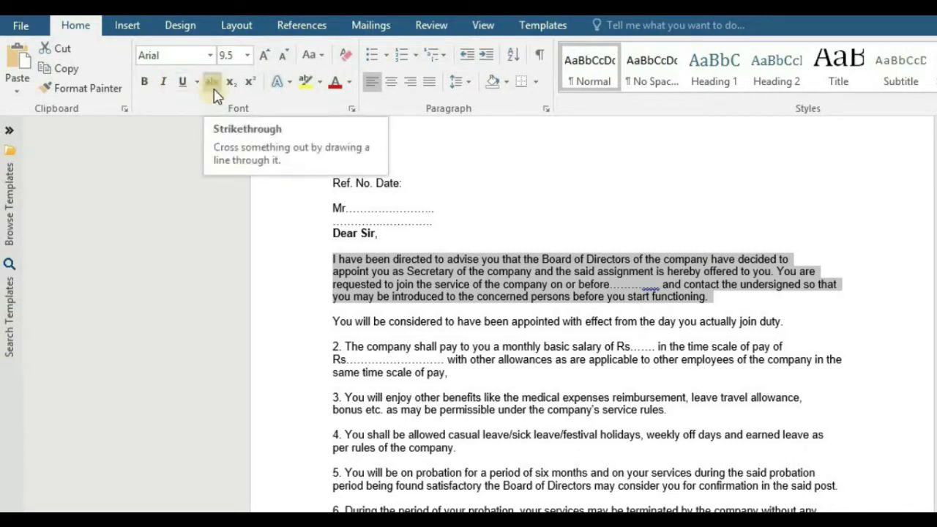
click(499, 306)
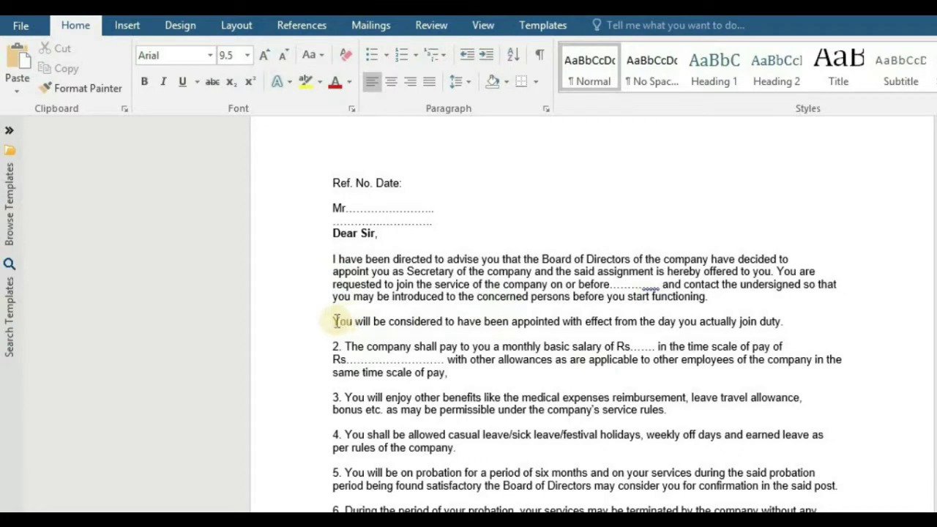
Step: Open and close the Font dialog, then show the Clipboard history panel
click(351, 108)
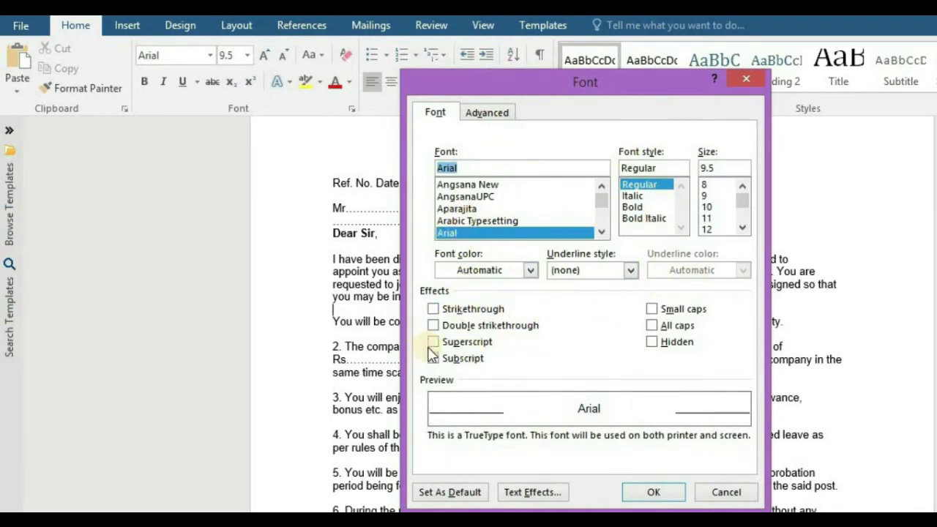
click(746, 79)
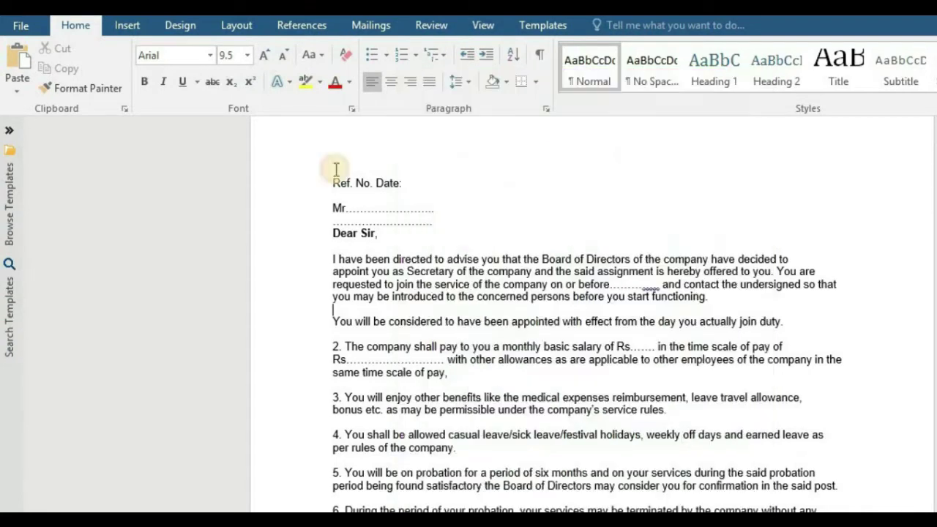
click(123, 110)
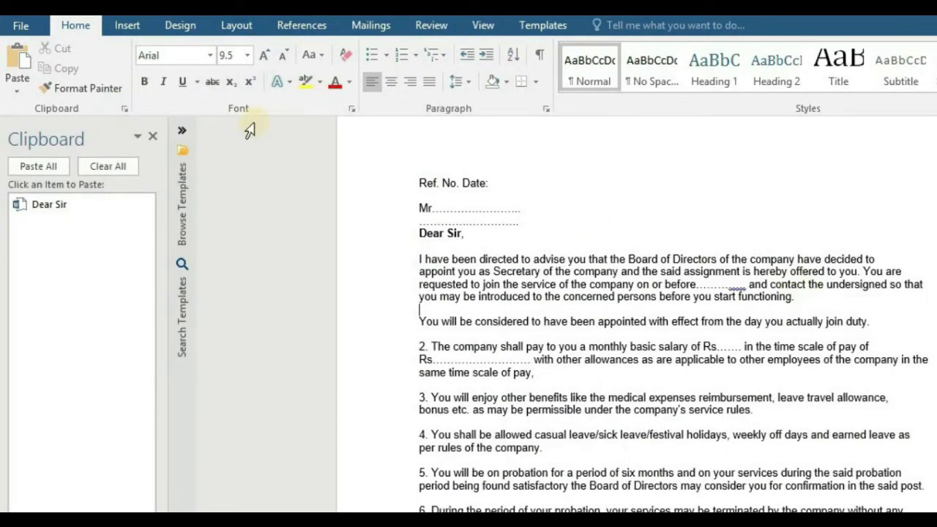
Step: Close the clipboard history and try strikethrough on Dear Sir, then undo it
click(182, 81)
click(619, 132)
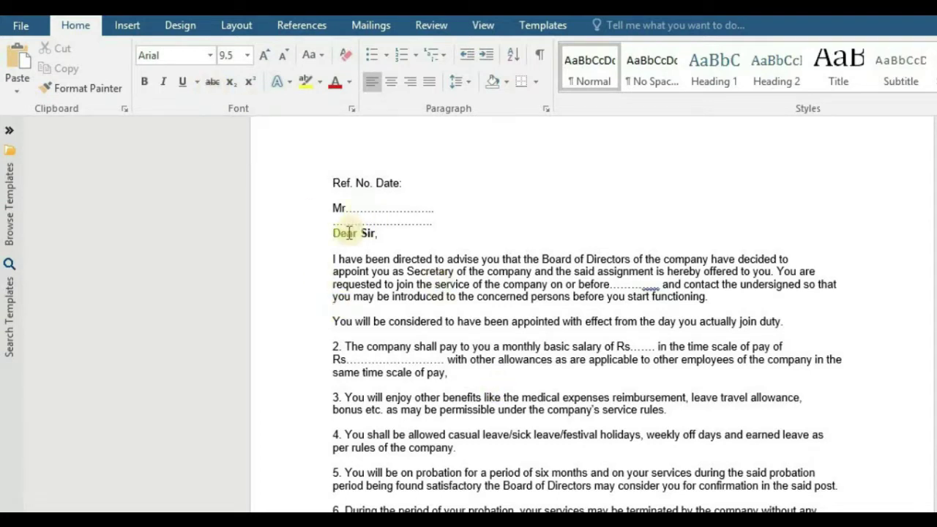
drag(334, 233, 376, 233)
click(212, 81)
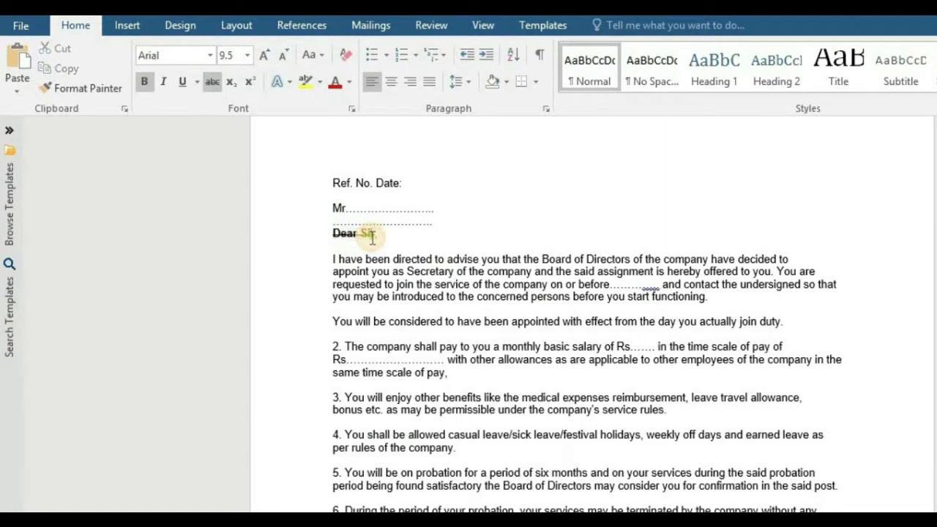
key(ctrl+z)
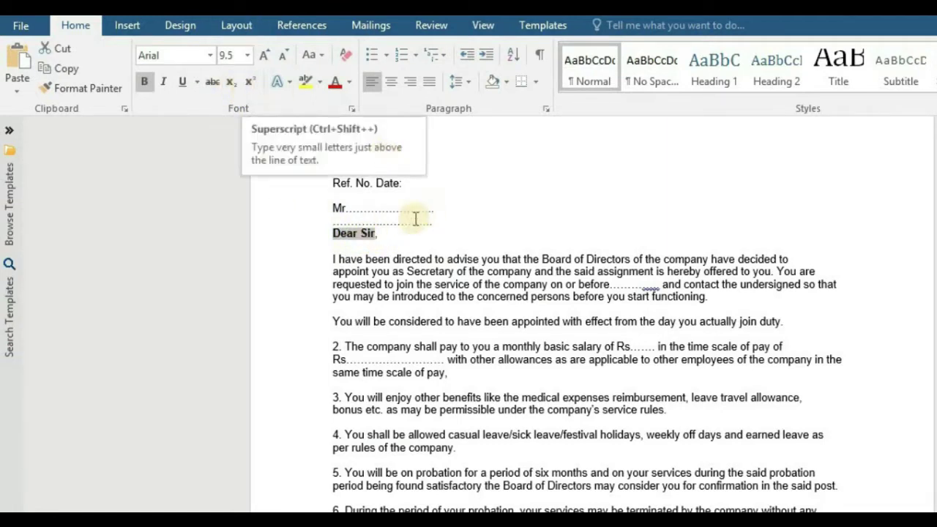
Step: Add an H2O line below the join-duty sentence, making its 2 subscript, then superscript
click(334, 333)
key(Return)
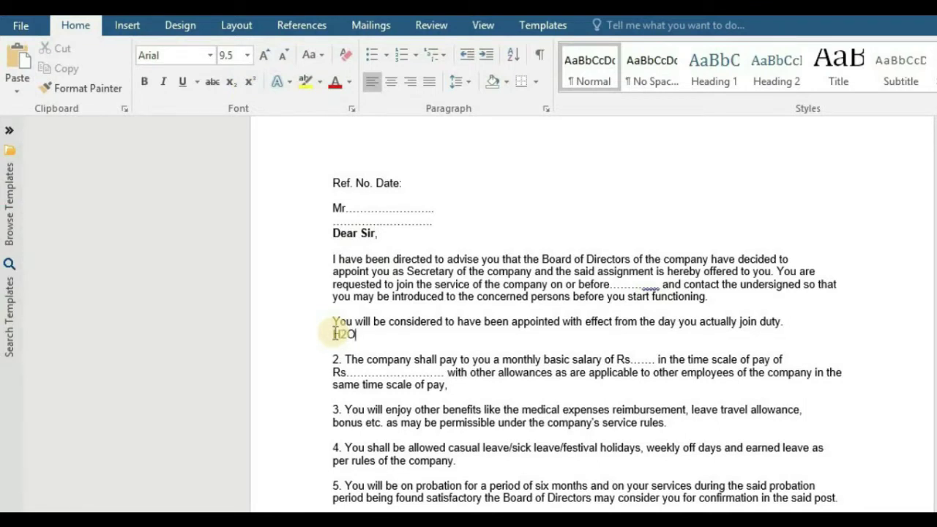
click(231, 81)
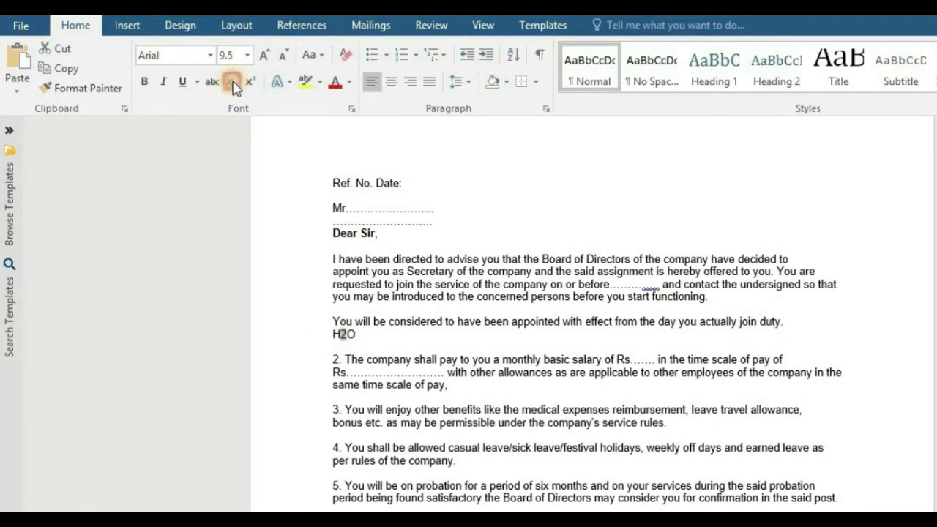
click(386, 350)
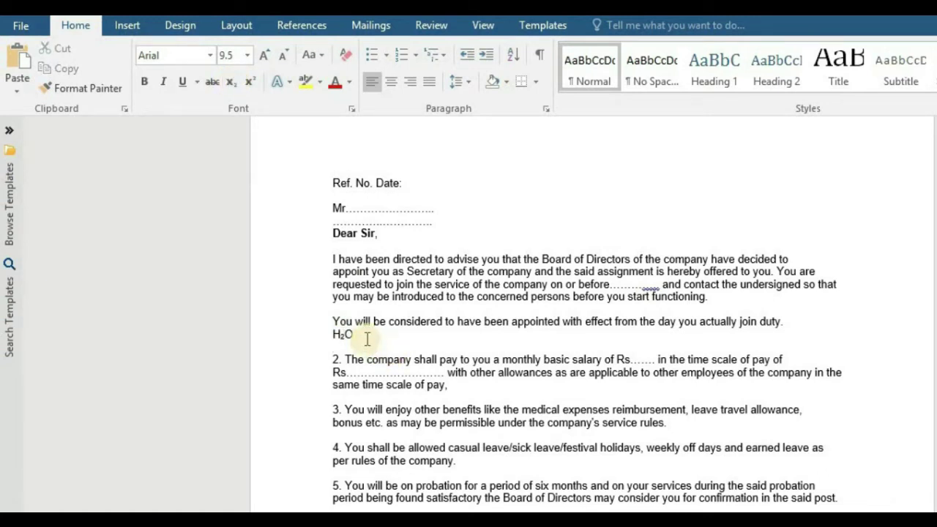
click(249, 81)
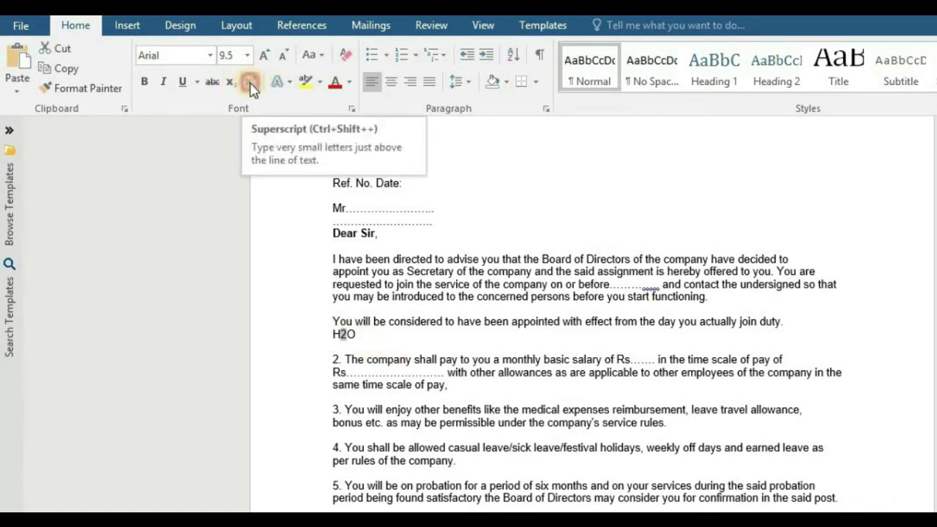
click(332, 322)
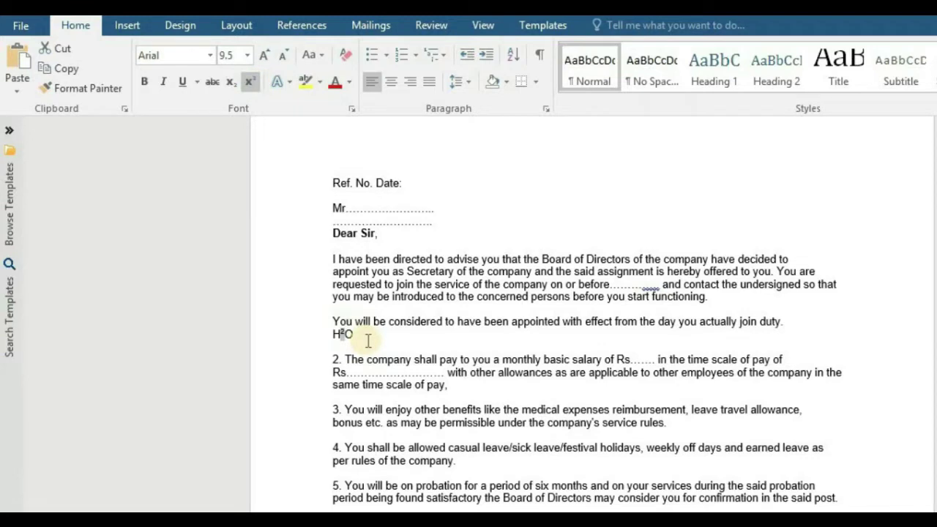
click(363, 333)
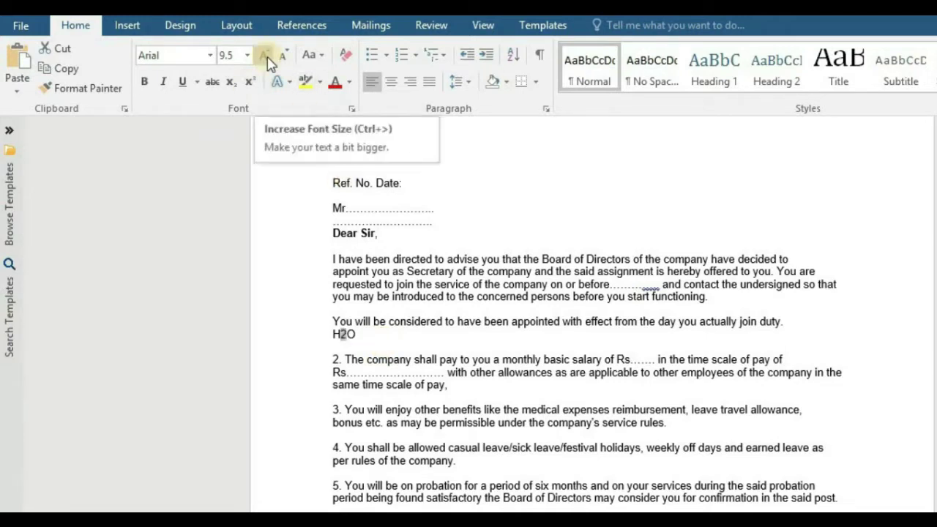
Step: Grow H2O step by step to 24 pt, then shrink it back to 10 pt
click(334, 332)
drag(334, 333, 362, 334)
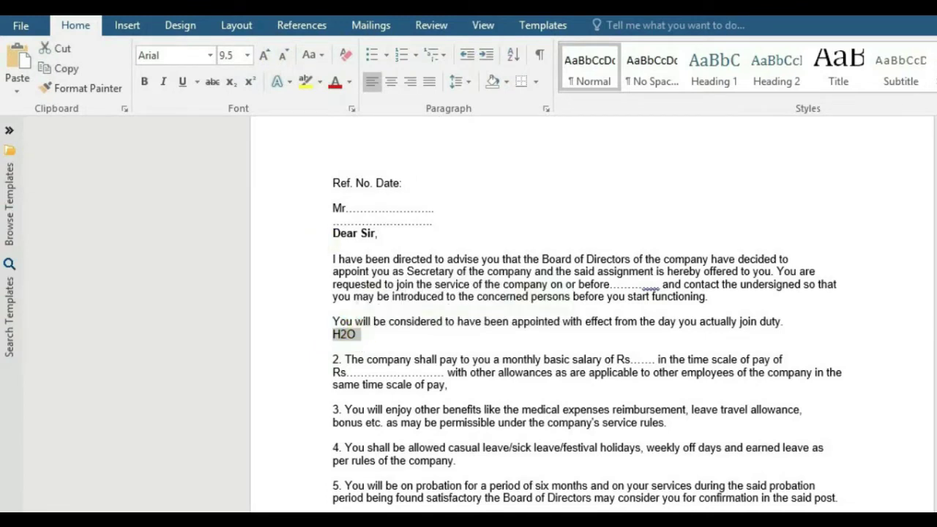
click(265, 55)
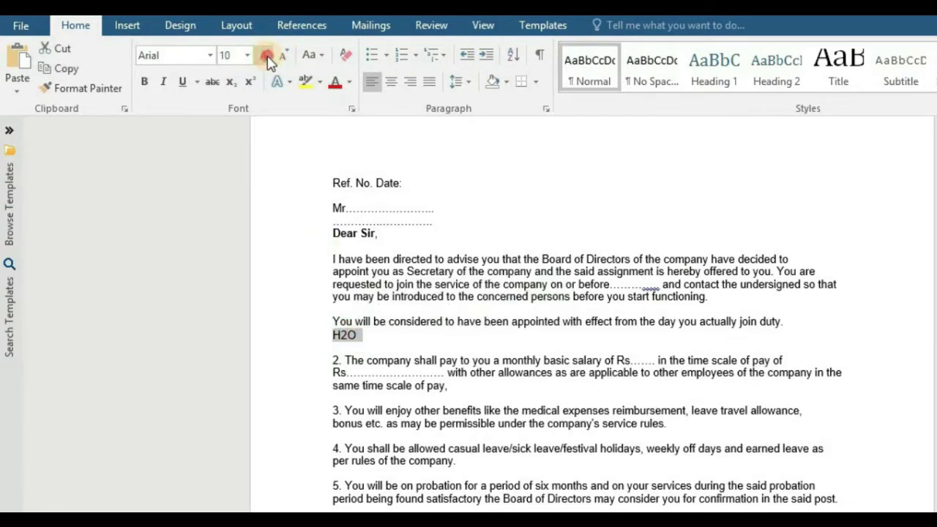
click(265, 57)
click(266, 57)
click(267, 57)
click(267, 57)
click(268, 57)
click(268, 57)
click(269, 57)
click(268, 57)
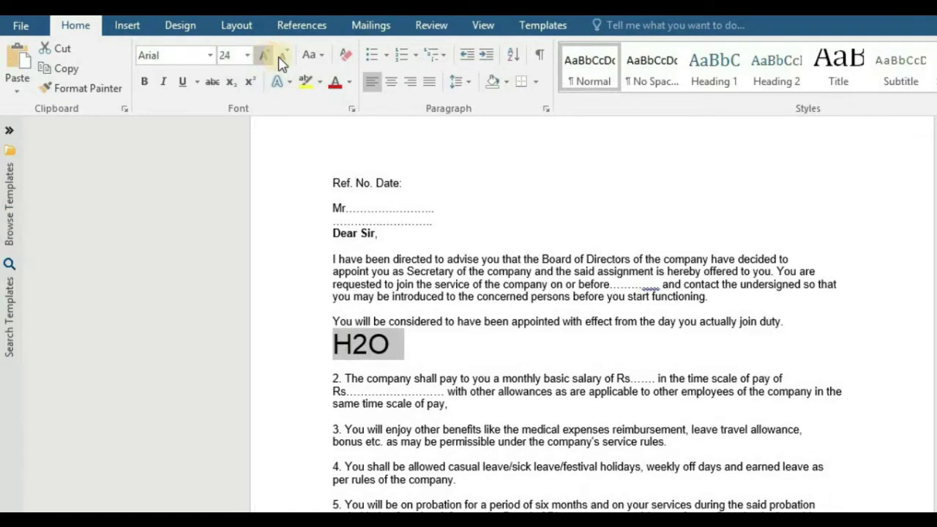
click(285, 58)
click(285, 58)
click(285, 58)
click(286, 59)
click(286, 59)
click(286, 59)
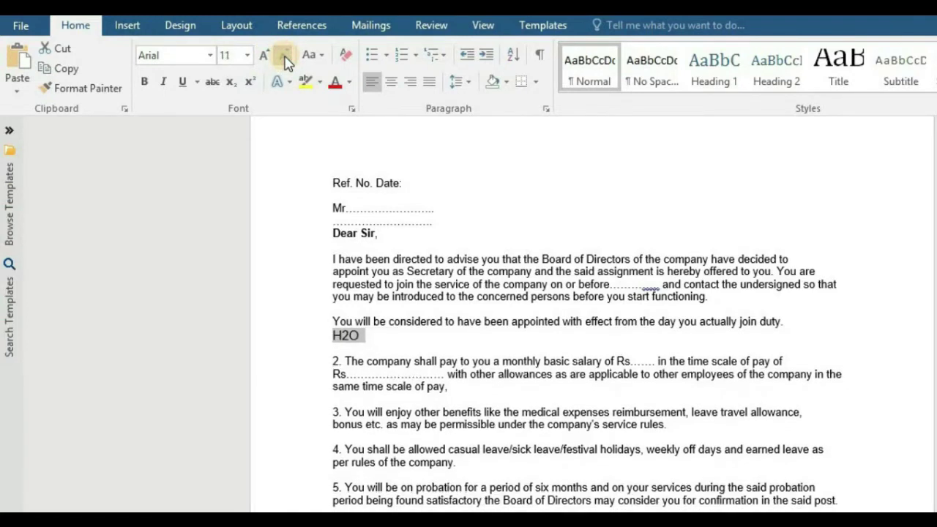
click(286, 59)
Step: Give H2O a grey gradient fill, a red text outline and a reflection effect
click(283, 81)
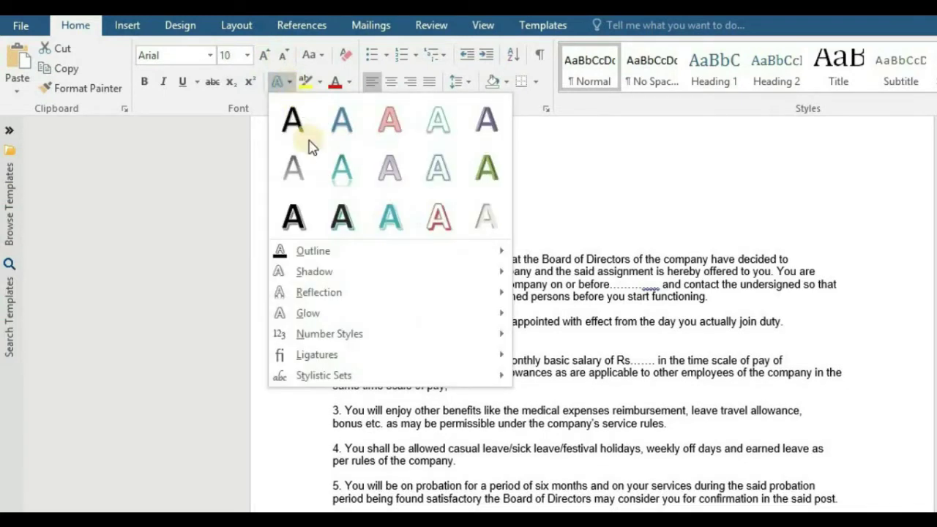
click(294, 179)
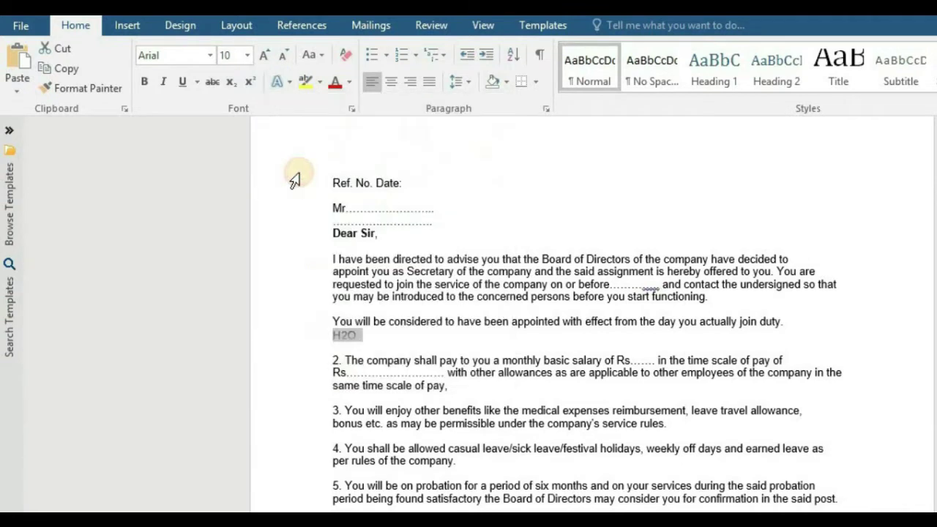
click(280, 82)
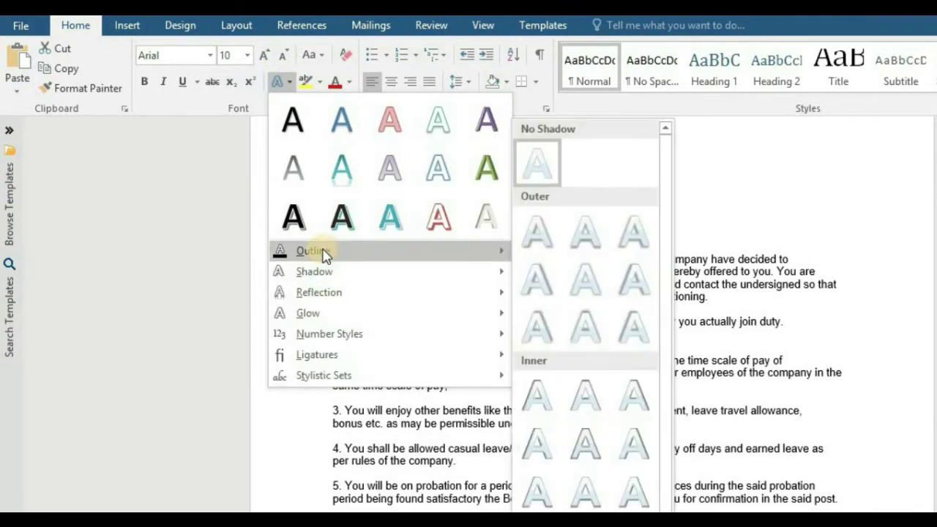
mouse_move(324, 253)
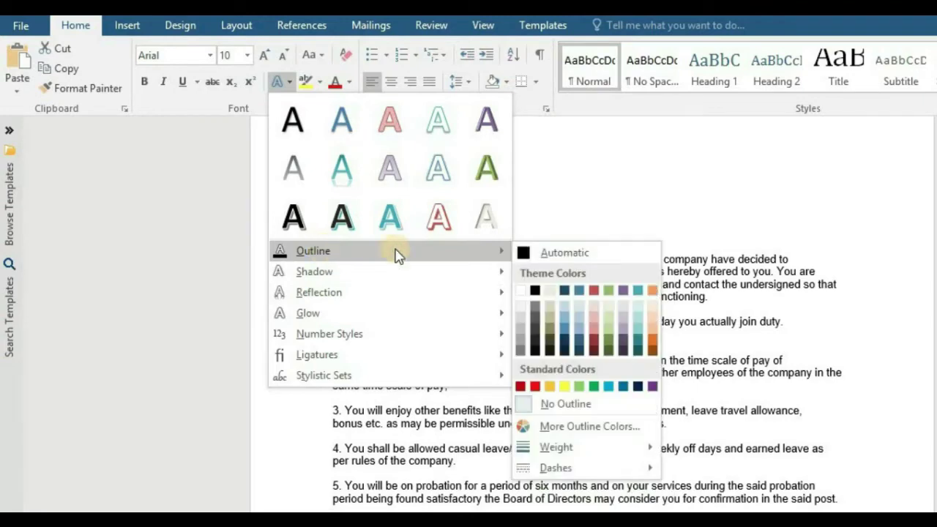
click(597, 344)
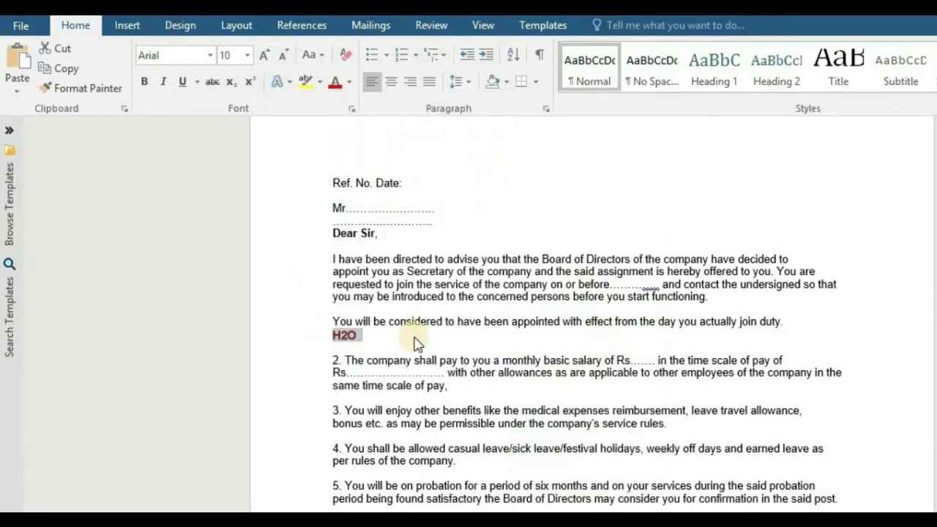
click(281, 82)
mouse_move(314, 300)
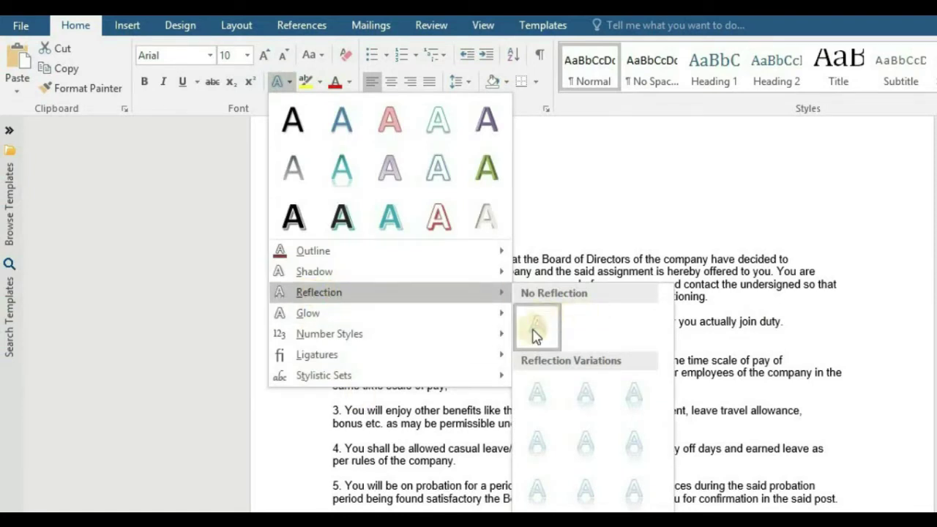
click(552, 406)
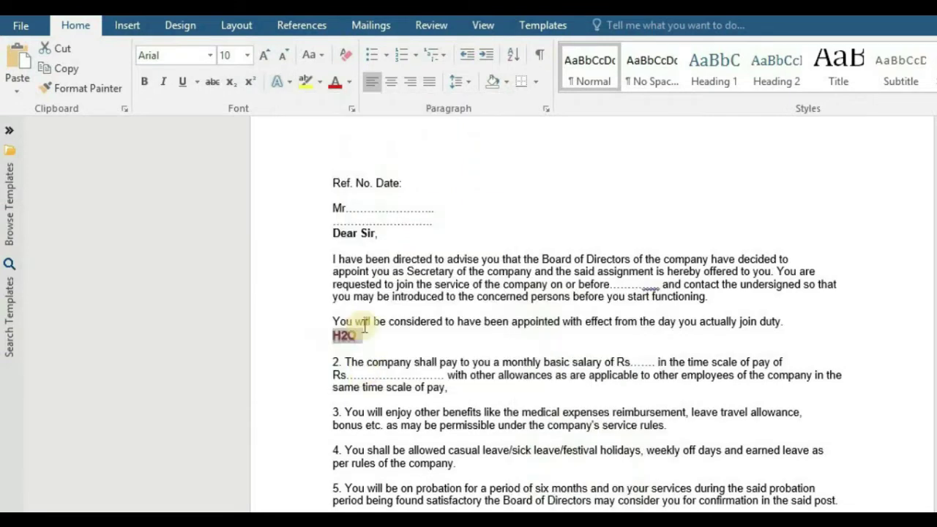
click(358, 336)
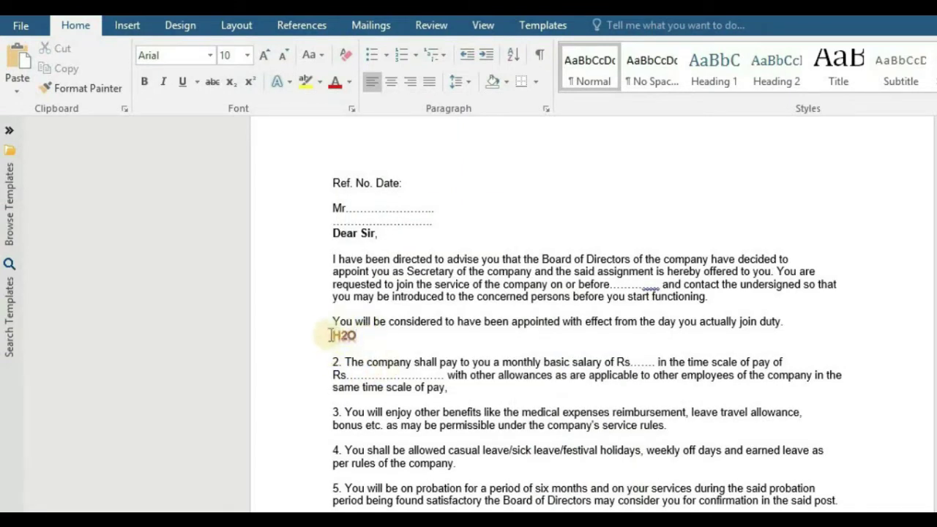
click(291, 86)
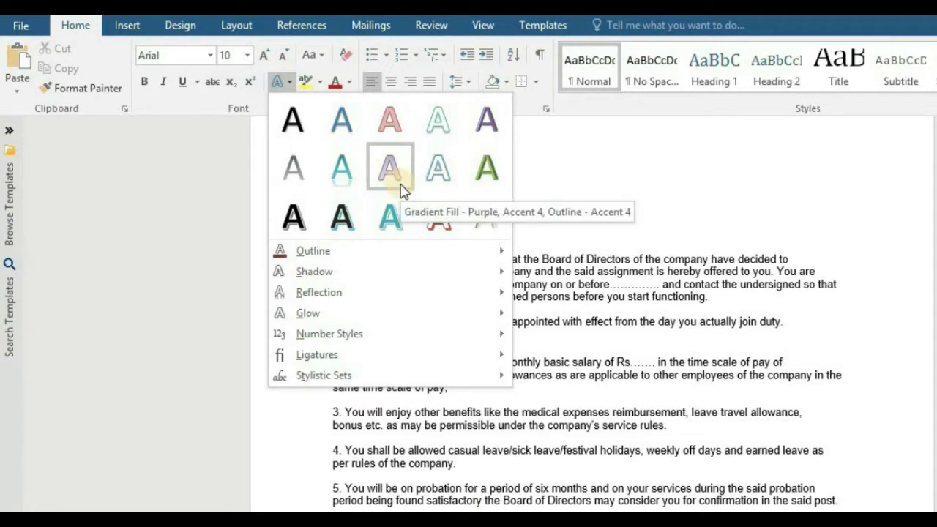
Step: Shrink the opening paragraph to 9.5 pt and apply Sentence case
click(219, 157)
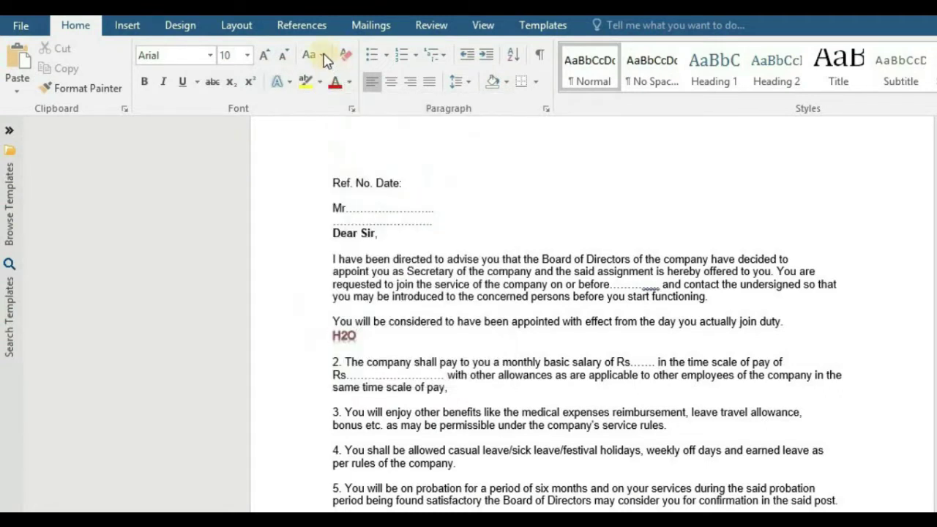
click(322, 57)
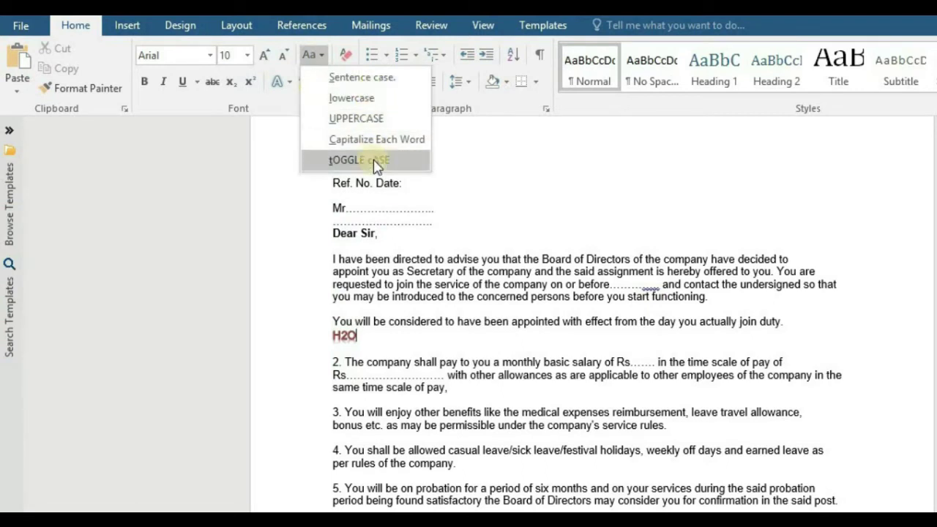
click(388, 293)
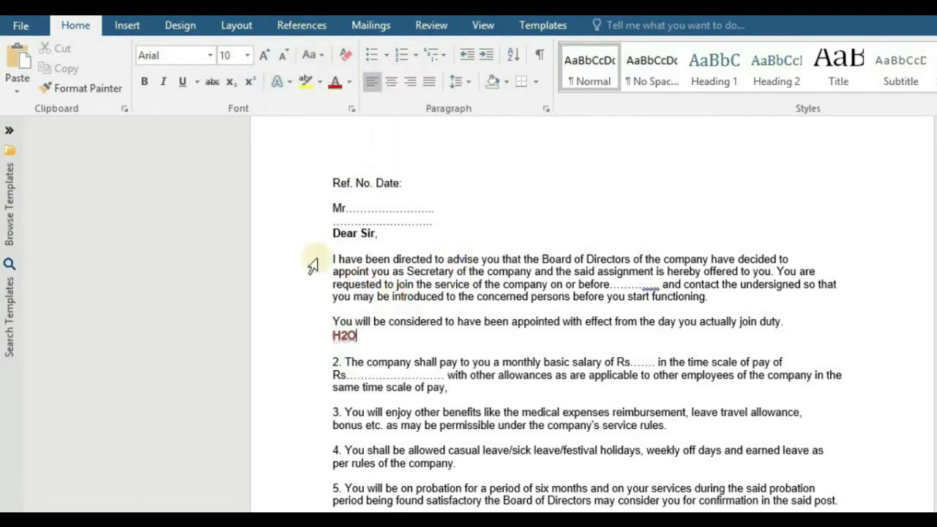
drag(333, 258, 426, 304)
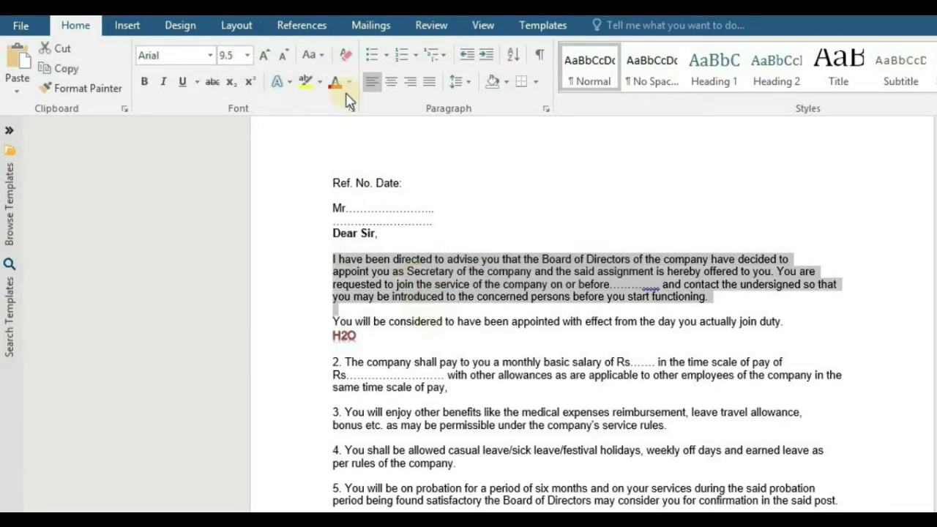
click(282, 56)
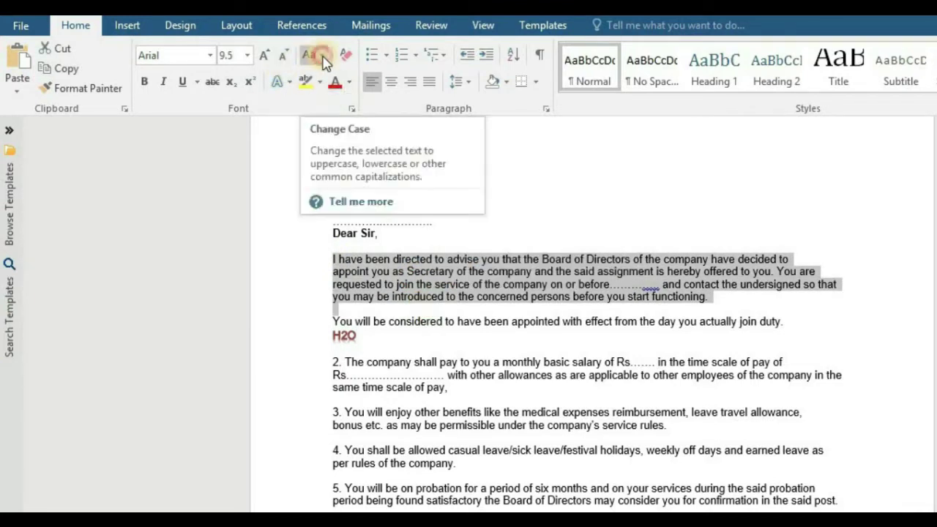
click(315, 56)
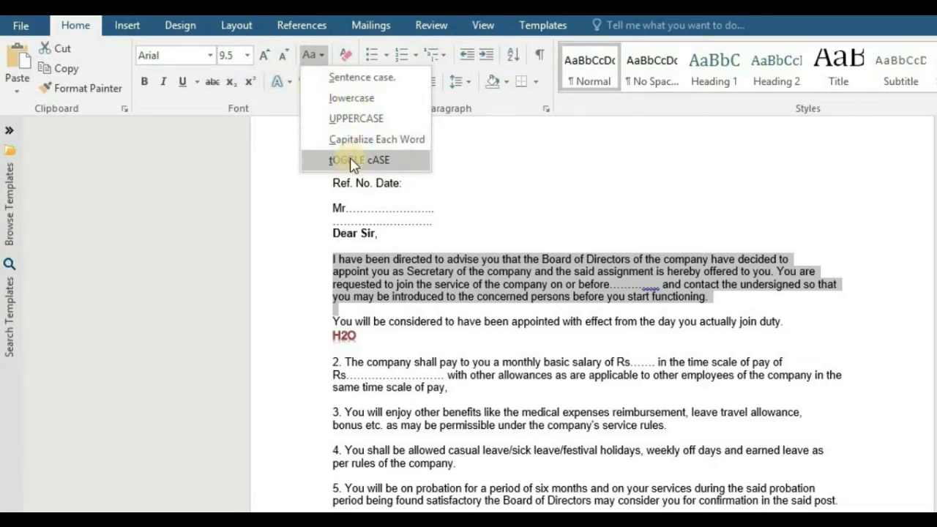
click(361, 78)
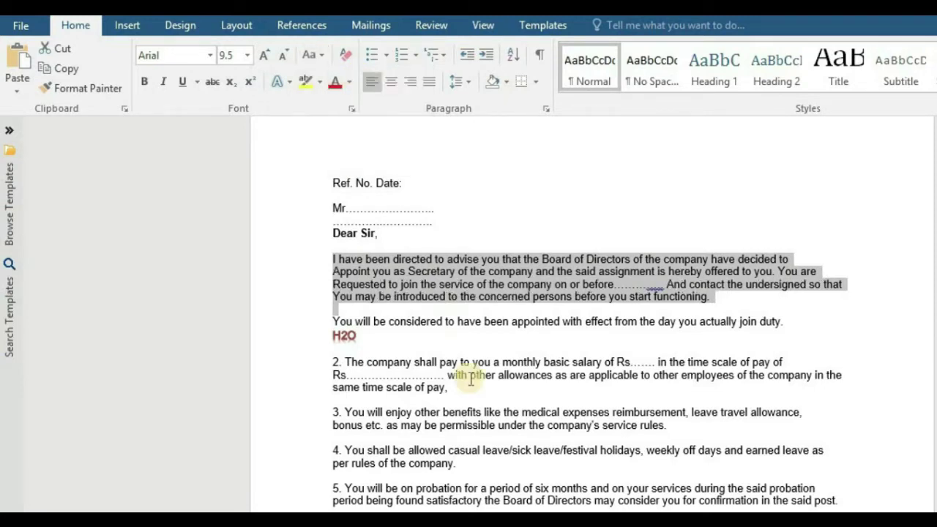
Step: Highlight the opening paragraph in yellow
click(320, 83)
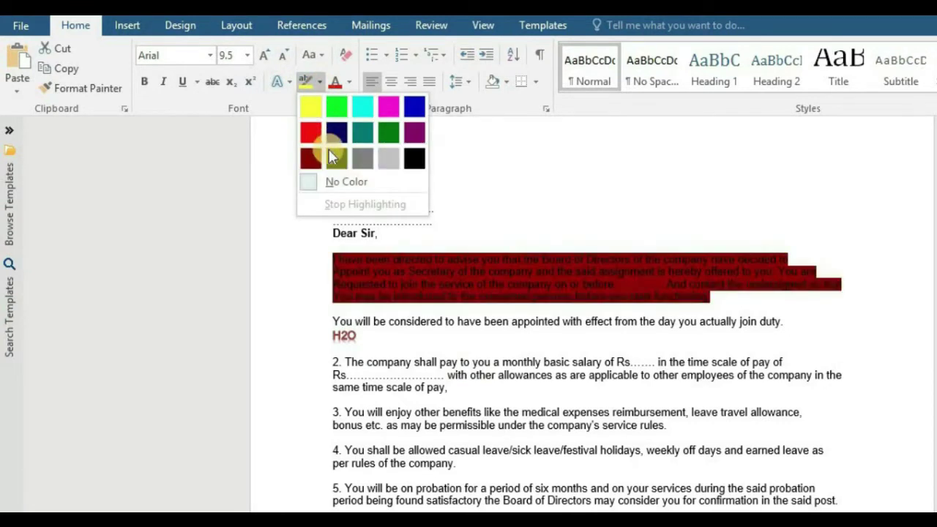
click(311, 109)
click(494, 352)
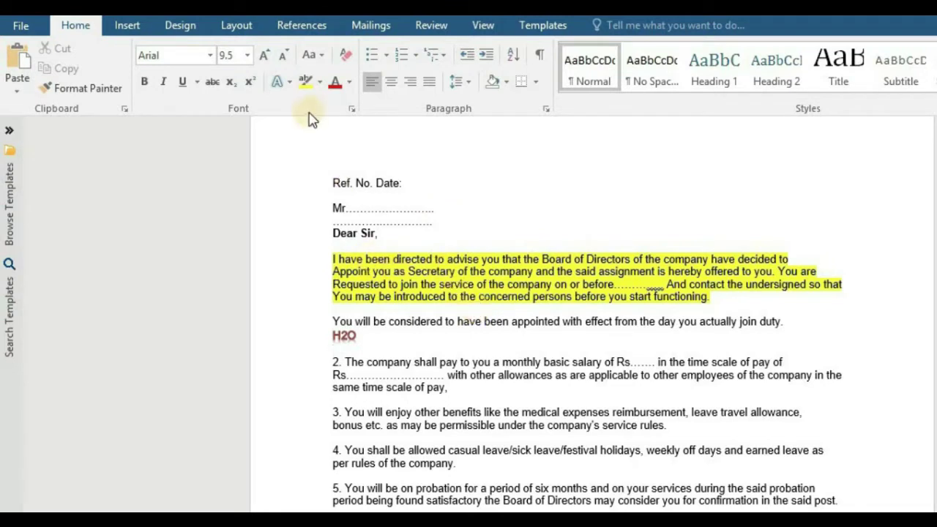
Step: Undo the yellow highlight and colour the opening paragraph Orange, Accent 6, Darker 25%
key(ctrl+z)
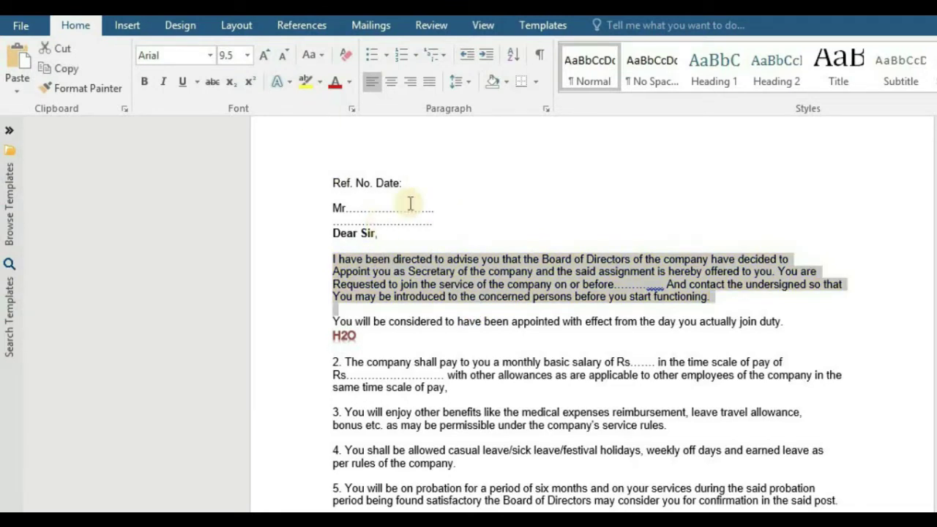
click(350, 85)
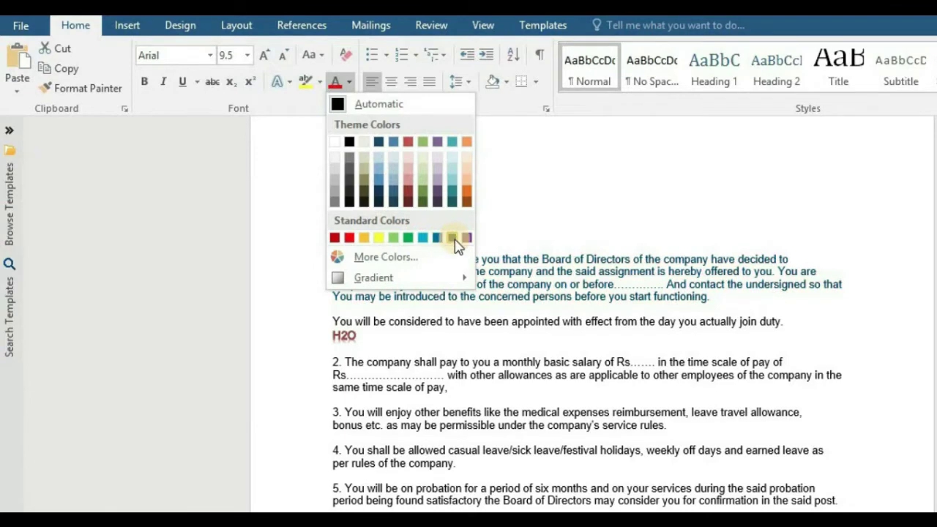
click(466, 198)
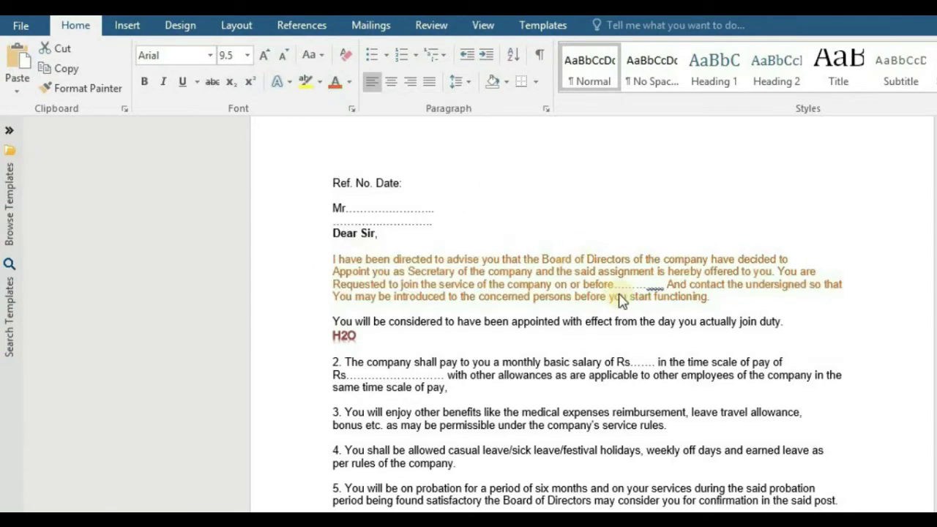
click(543, 305)
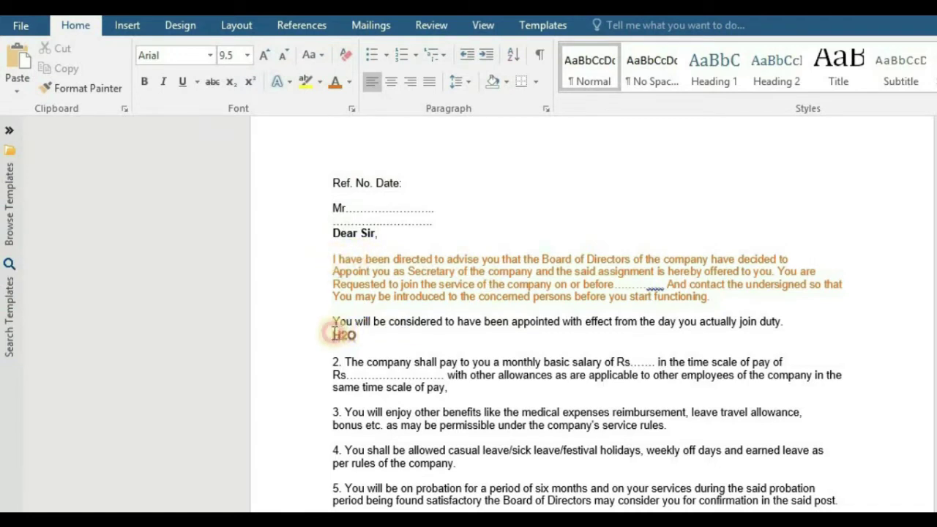
Step: Clear all formatting from H2O and from the orange opening paragraph
drag(333, 333, 357, 336)
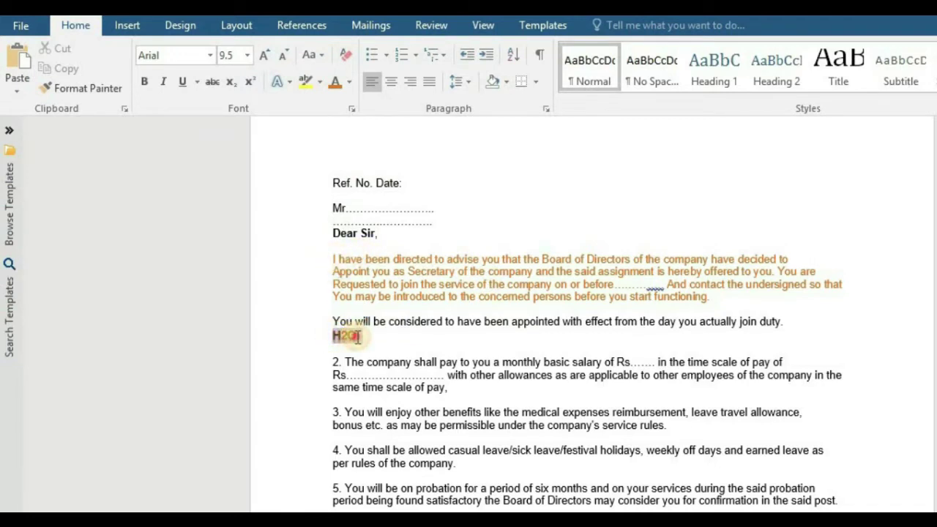
click(345, 59)
click(345, 58)
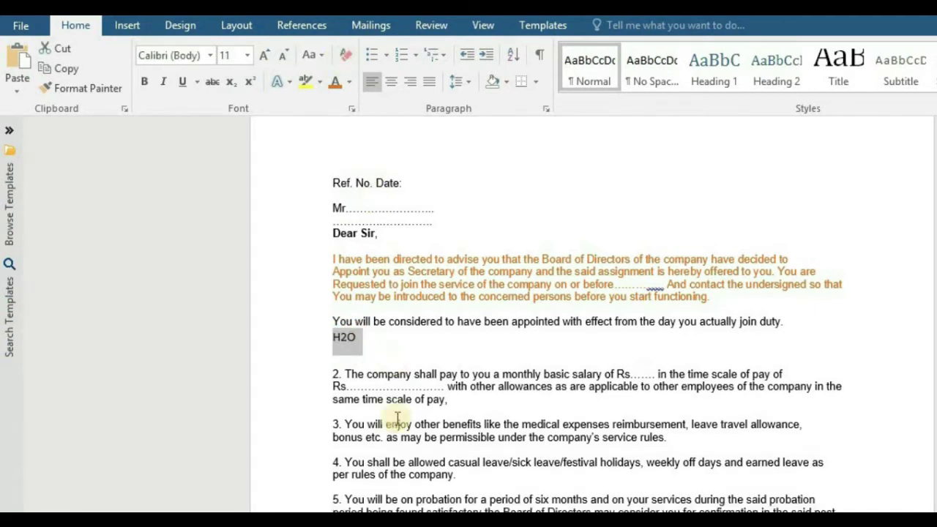
click(370, 363)
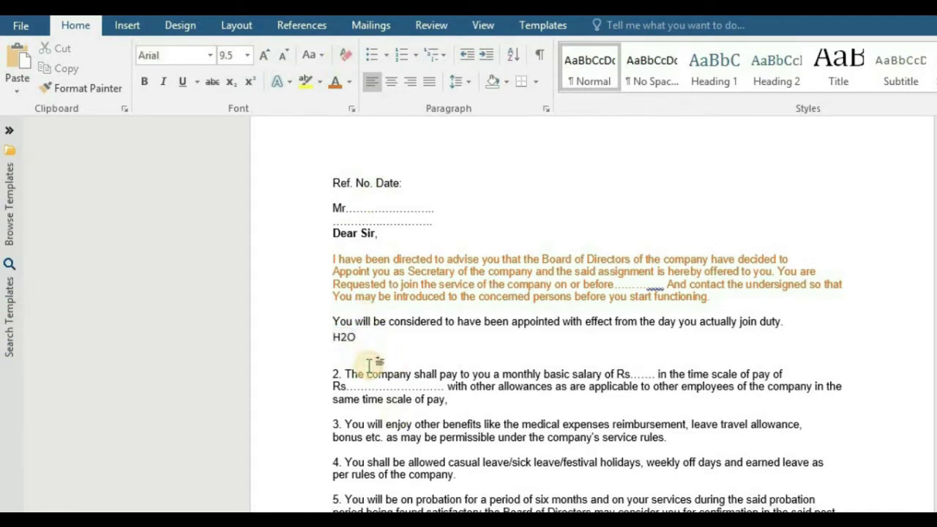
drag(330, 256, 712, 296)
click(344, 57)
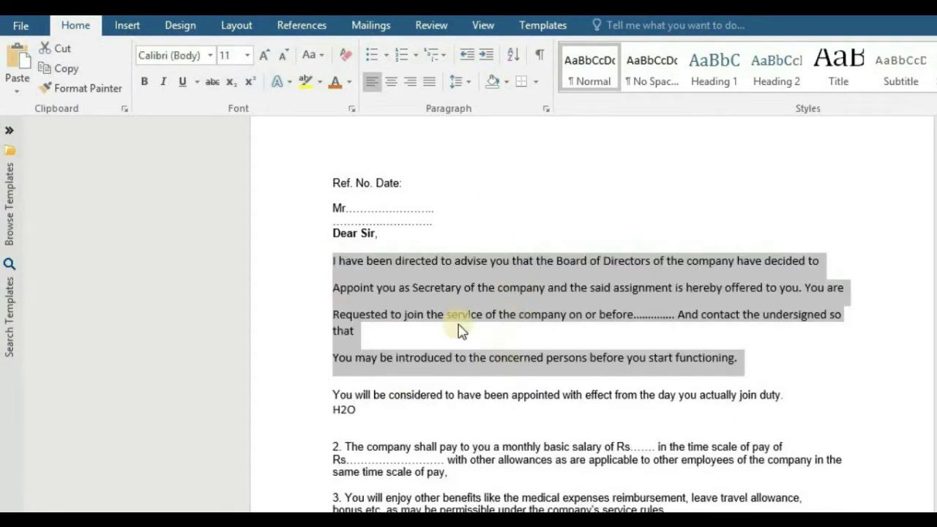
click(412, 314)
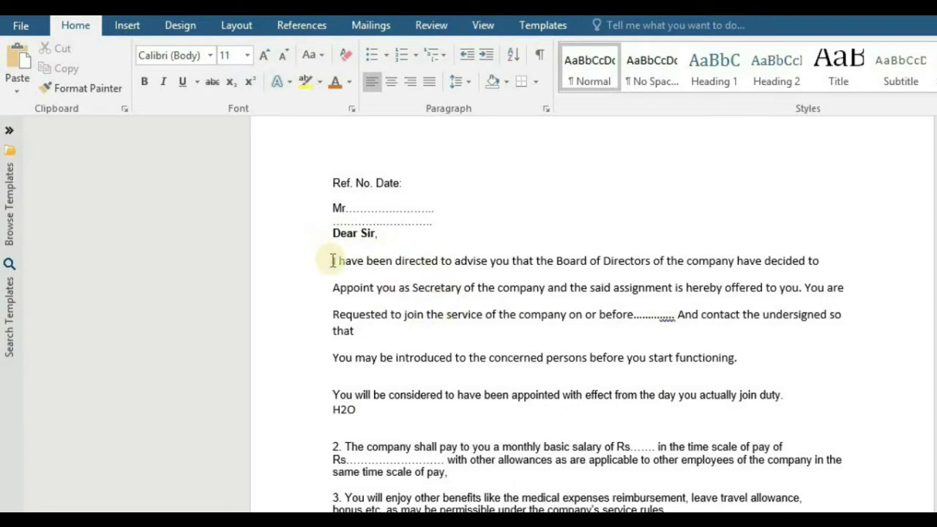
Step: Number the opening paragraph's four lines 1. to 4. and show the Multilevel List styles
drag(333, 261, 742, 358)
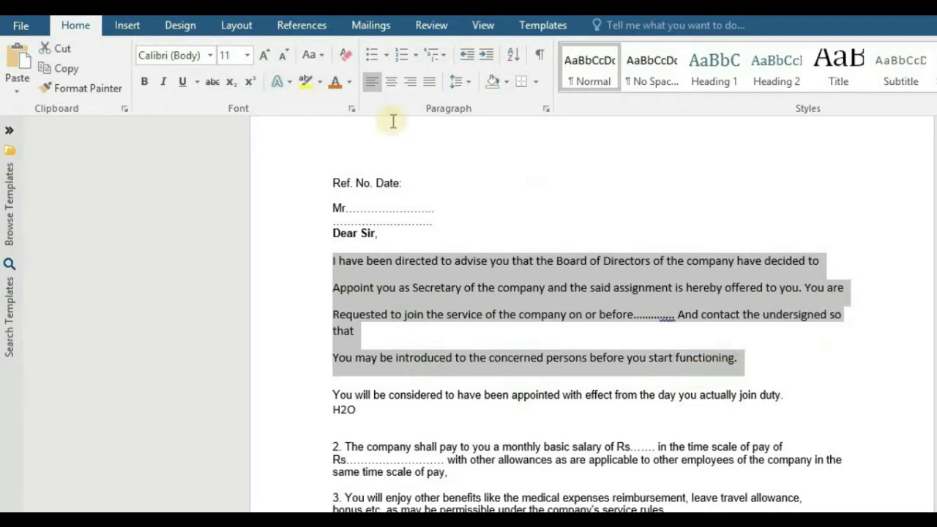
click(386, 59)
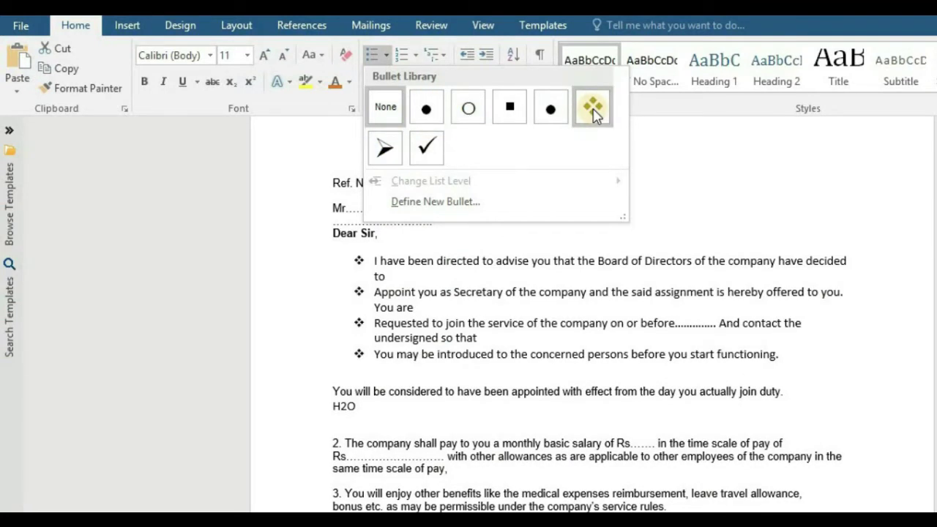
click(415, 59)
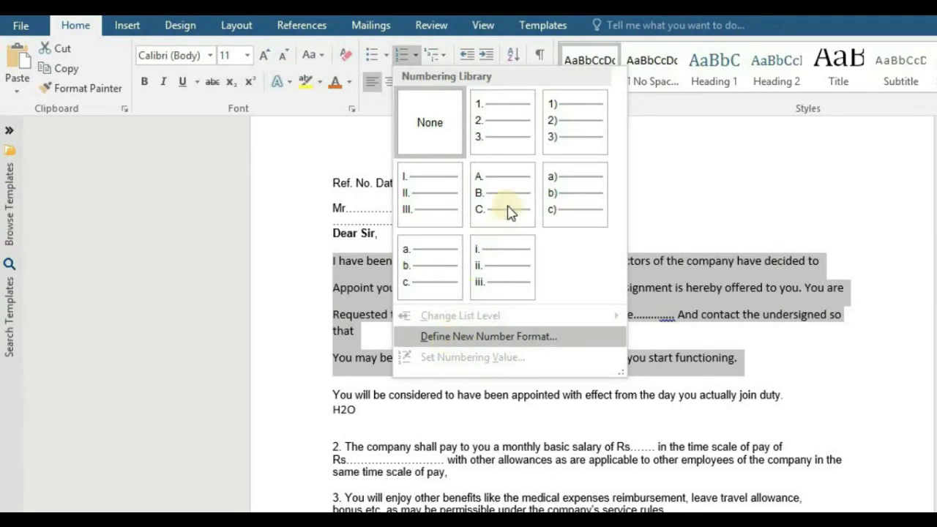
click(483, 123)
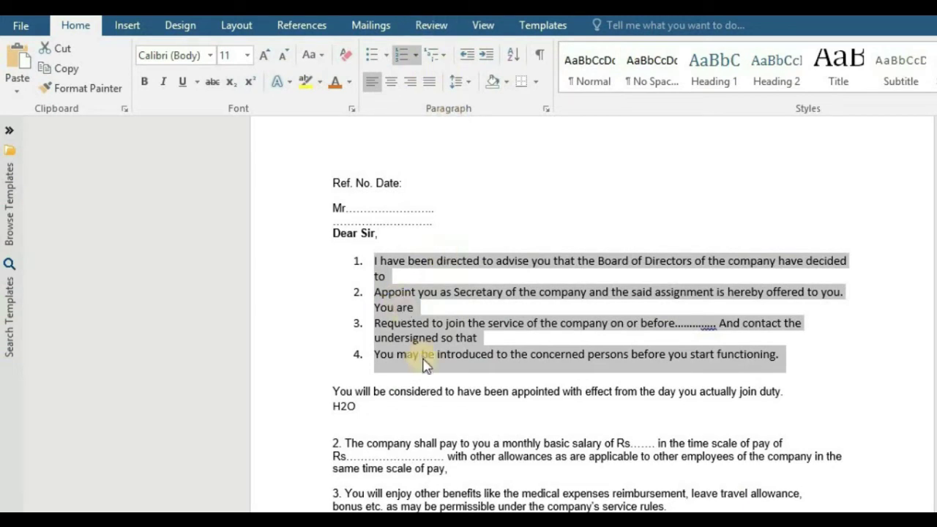
click(443, 58)
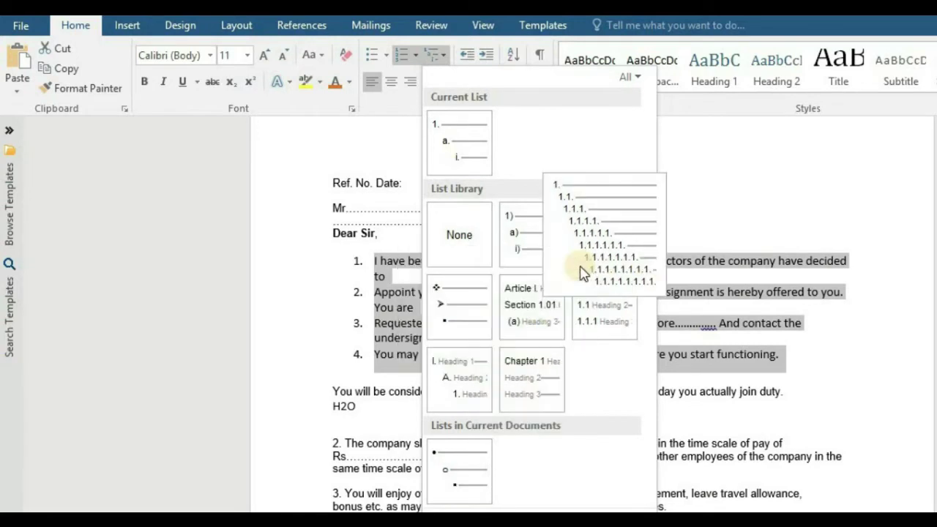
Step: Apply the 1. 1.1. 1.1.1. multilevel list and add an empty numbered item 2 after point 1
click(606, 258)
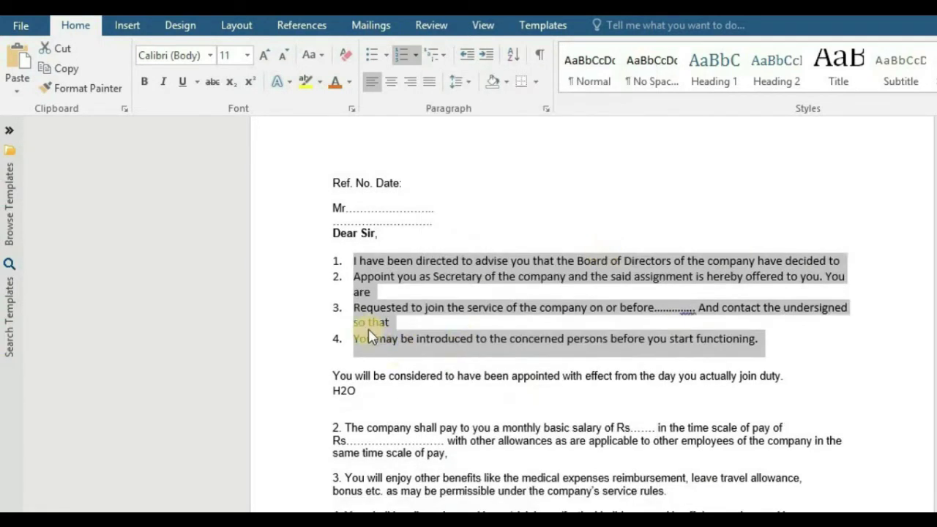
click(846, 261)
key(Return)
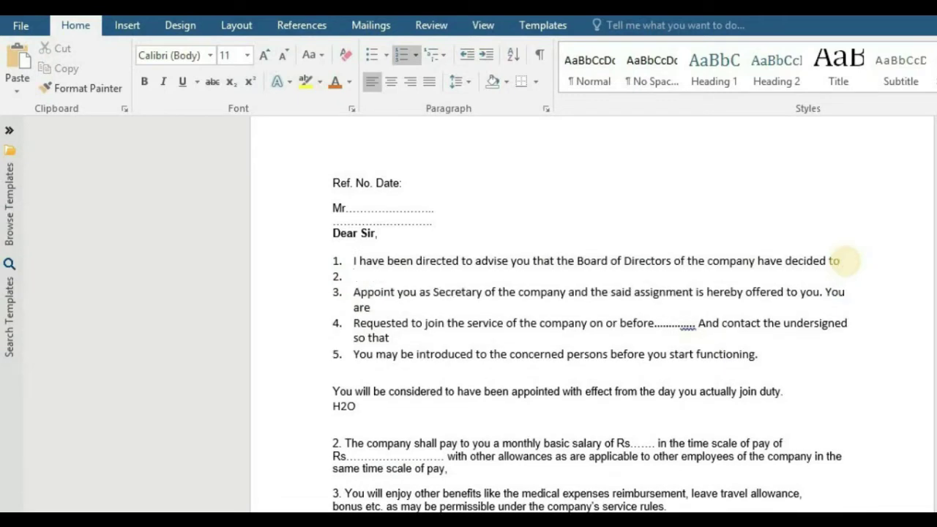
key(BackSpace)
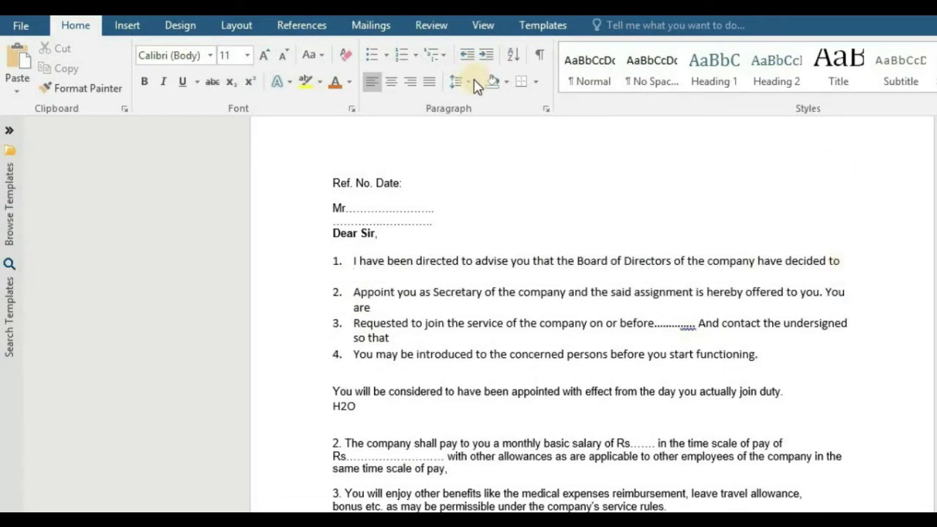
click(445, 57)
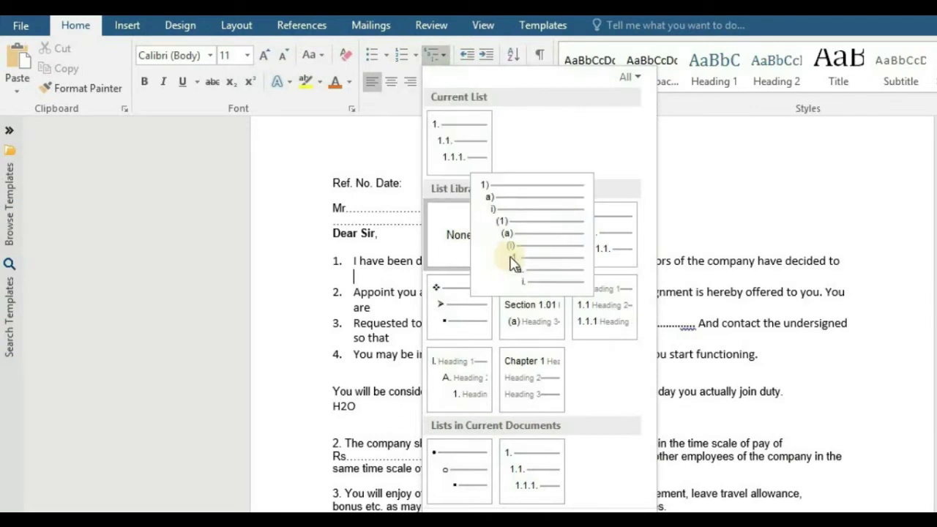
click(523, 224)
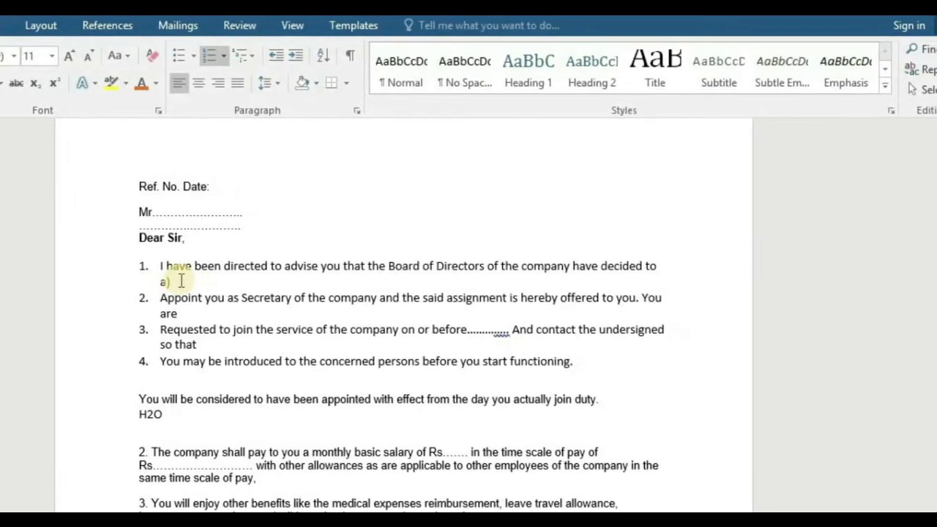
key(ctrl+z)
key(ctrl+z)
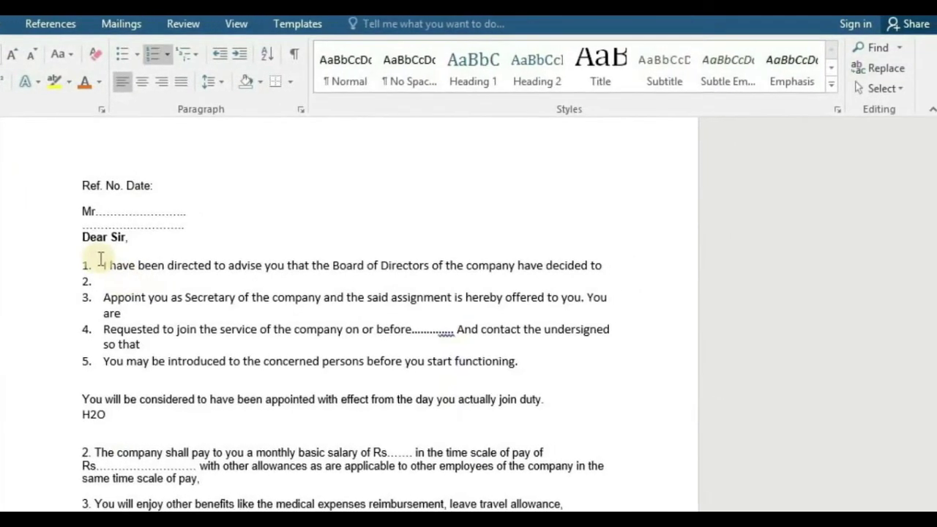
Step: Remove the numbering from all five items and justify them
drag(104, 263, 505, 361)
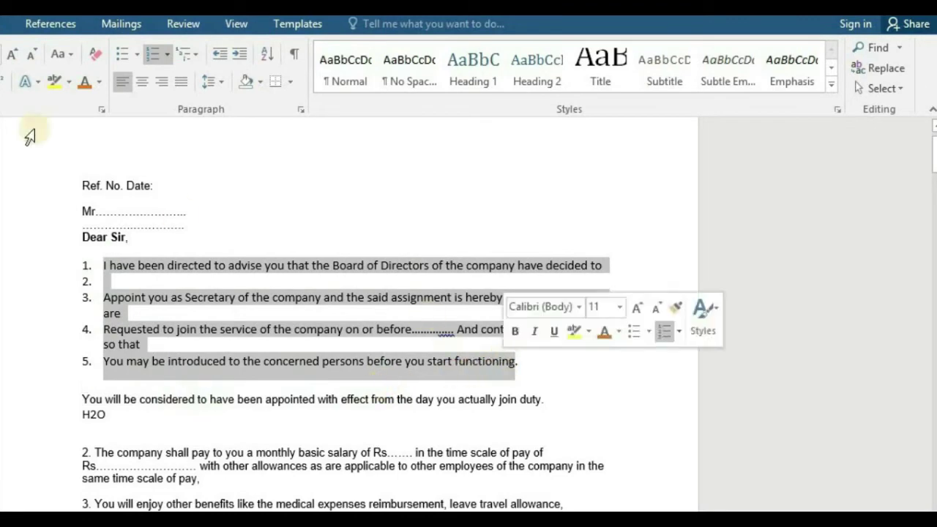
click(167, 53)
click(180, 193)
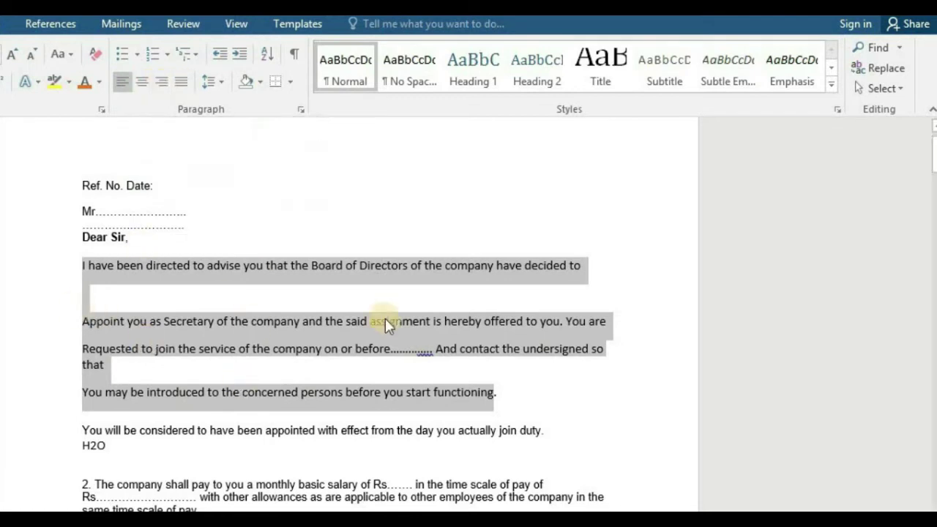
click(181, 83)
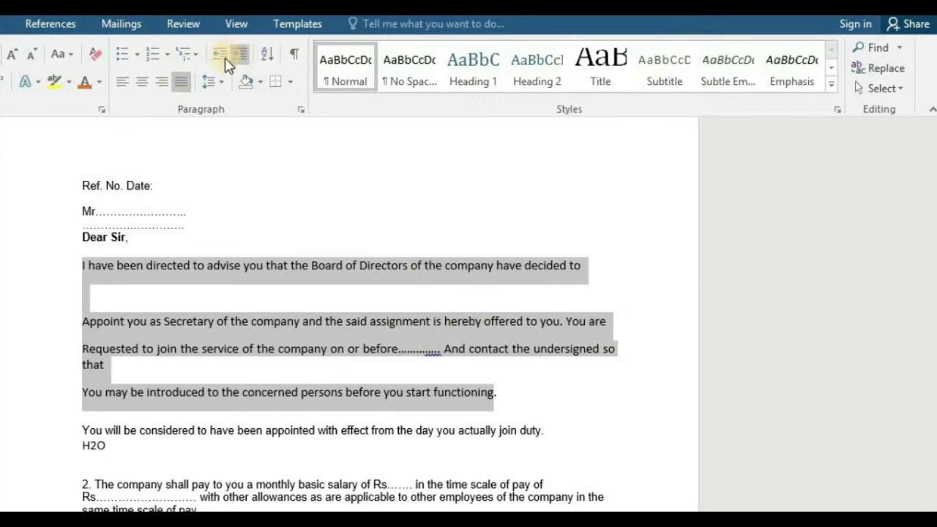
Step: Delete the empty line and join the Appoint and Requested lines into one paragraph
click(184, 300)
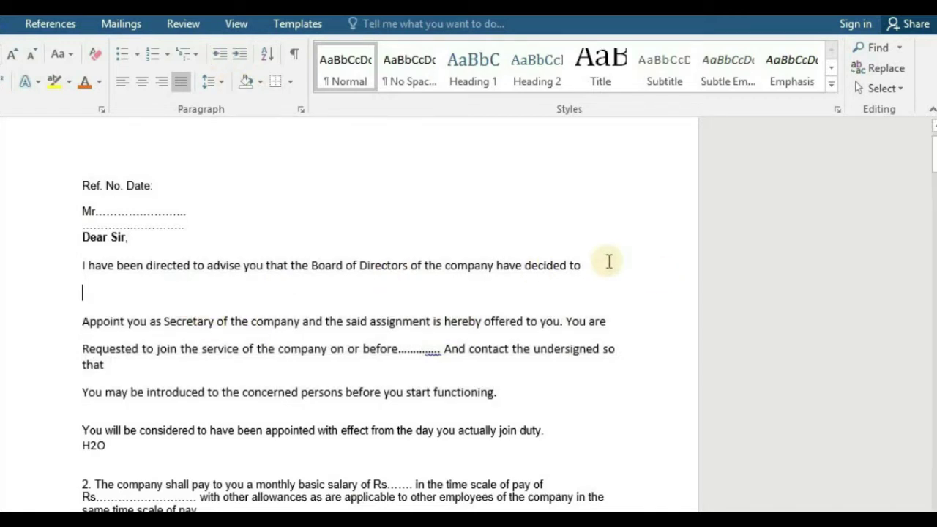
key(Delete)
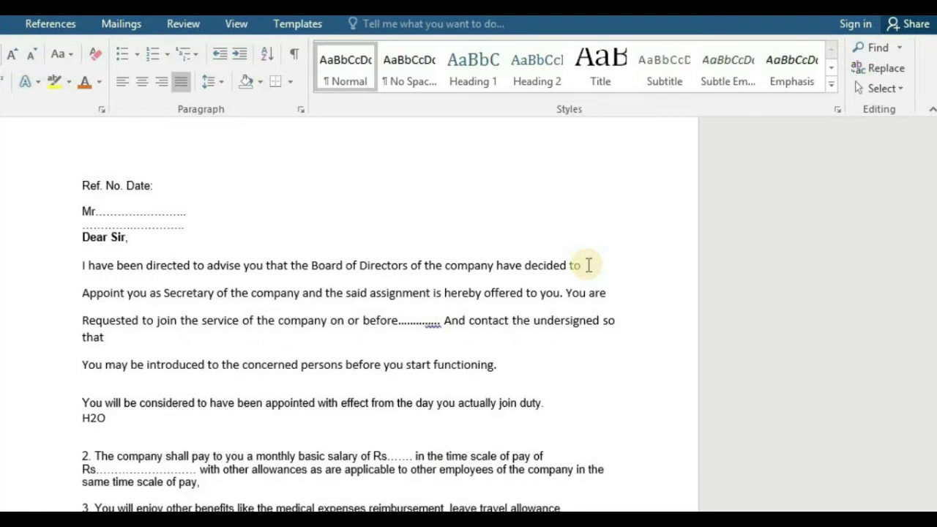
key(Delete)
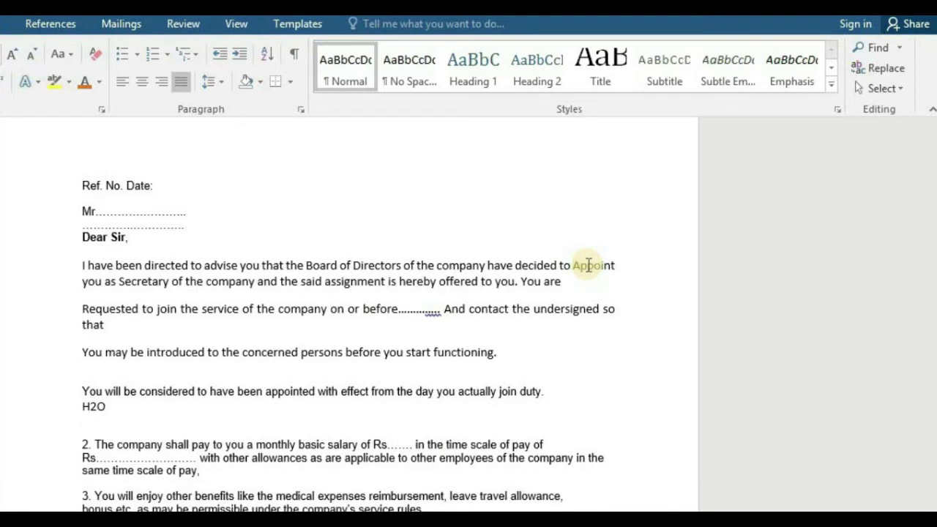
key(Down)
key(End)
key(Delete)
key(Down)
key(End)
key(Delete)
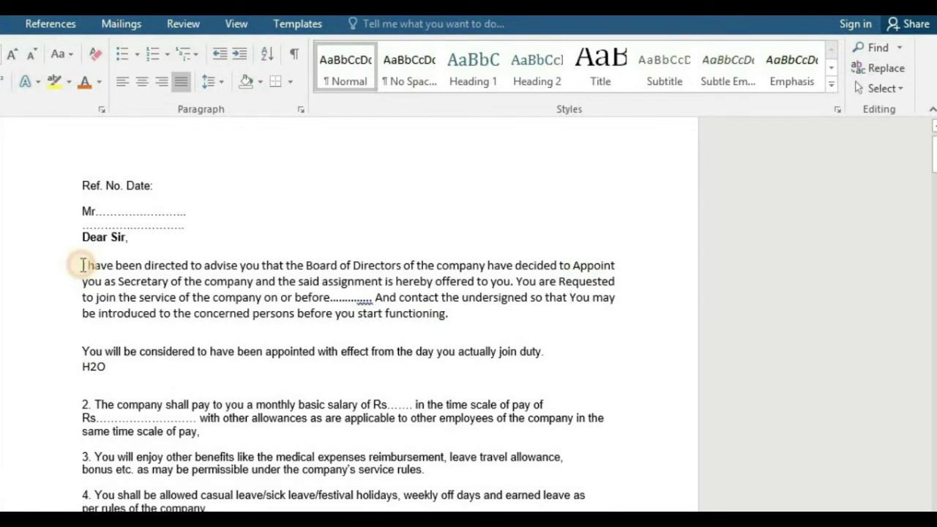
Step: Select the 'I have been directed' paragraph and indent it twice, then return it to the left margin
drag(84, 265, 448, 313)
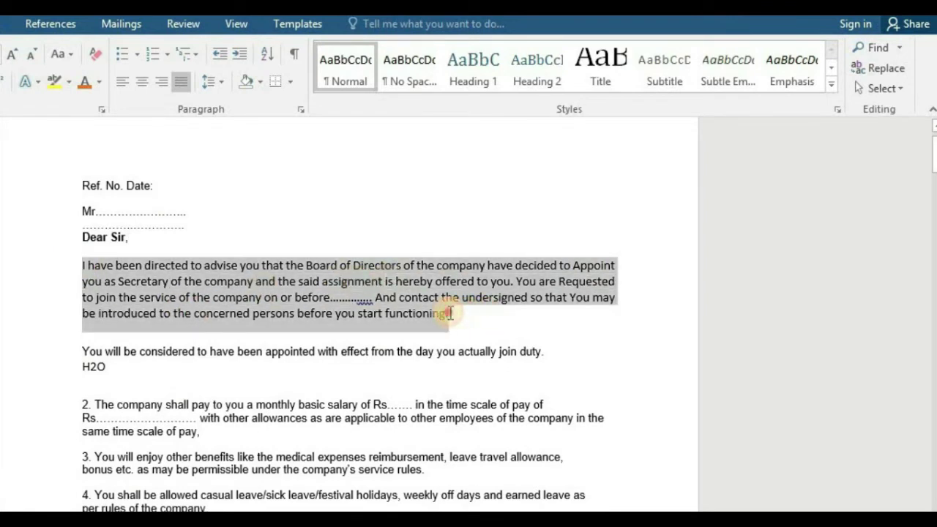
click(240, 56)
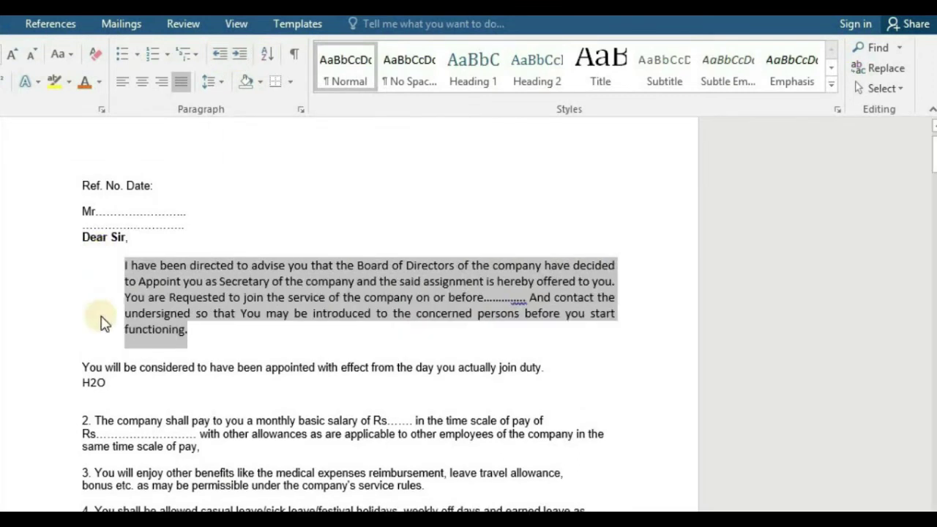
click(242, 57)
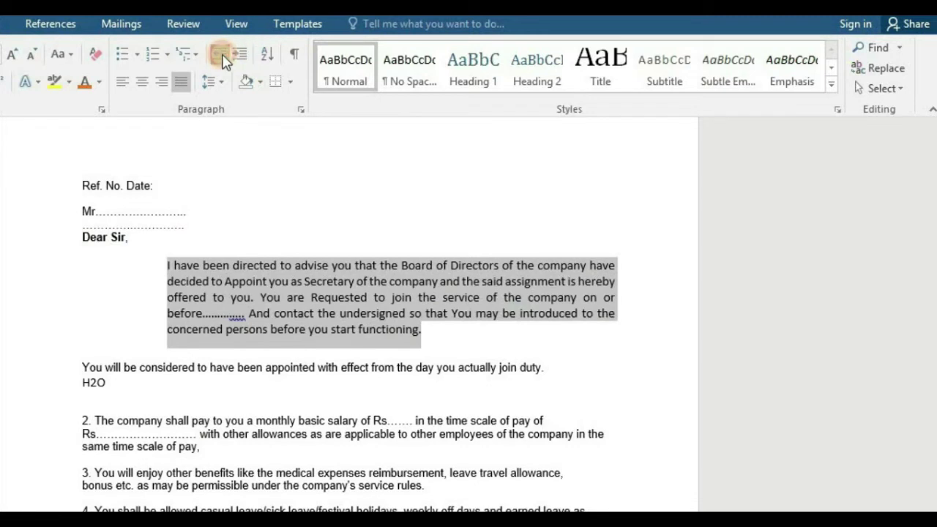
click(223, 57)
click(223, 58)
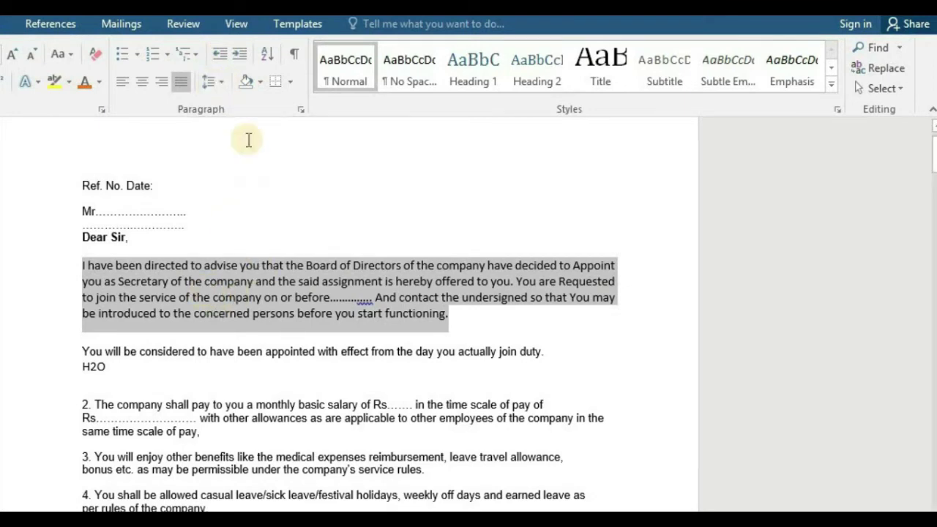
Step: Set the paragraph's line spacing to 1.15
click(220, 83)
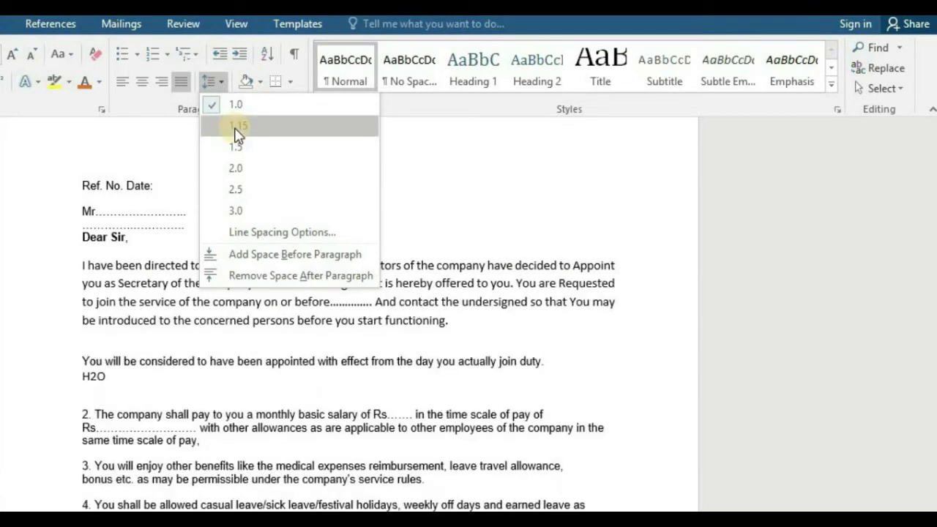
click(236, 128)
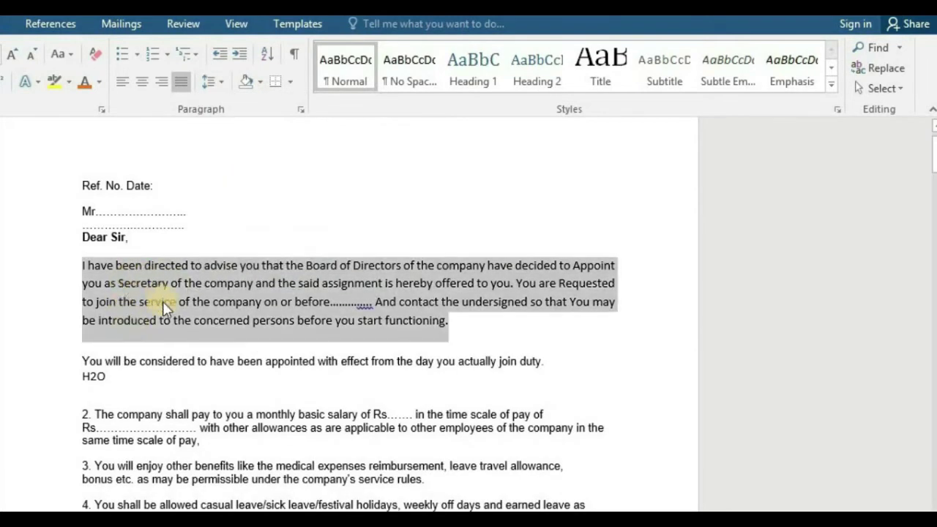
click(220, 84)
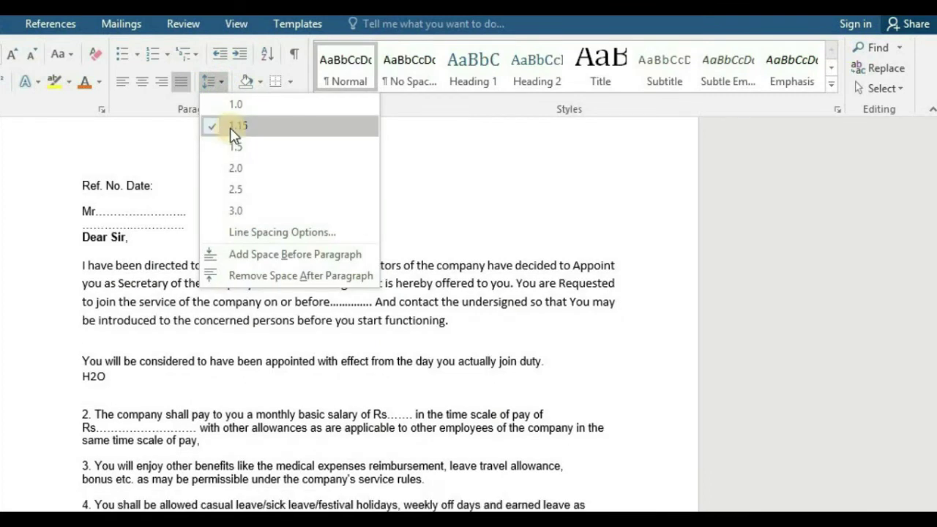
click(231, 128)
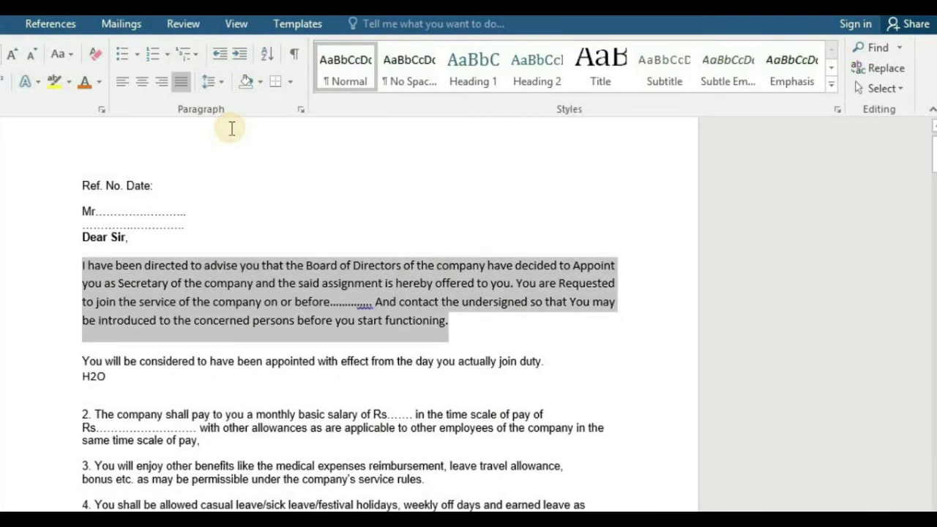
Step: Check the Sort Text type options, keep Text, and cancel without sorting
click(268, 60)
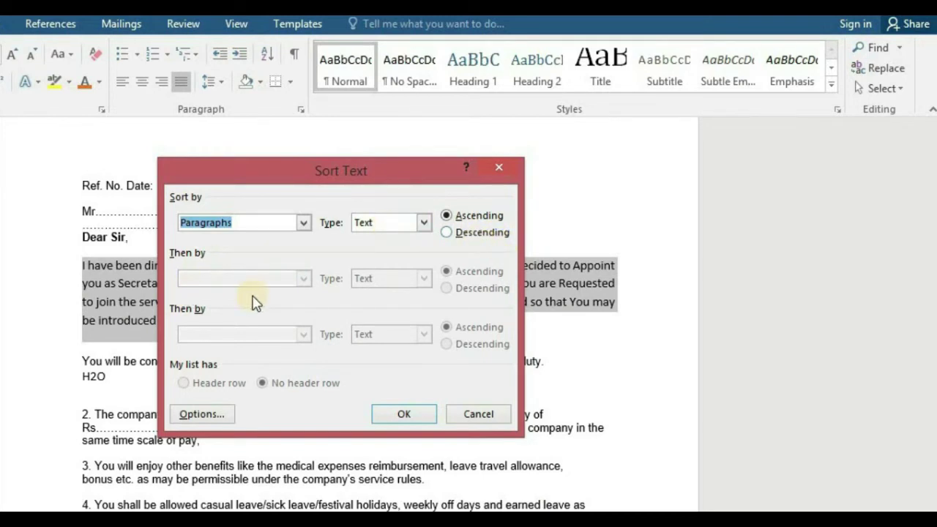
click(384, 222)
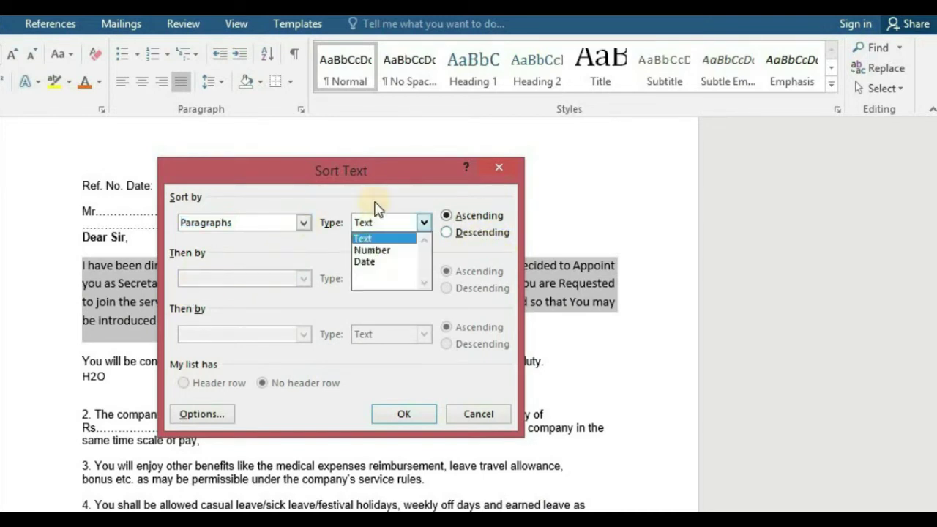
click(372, 200)
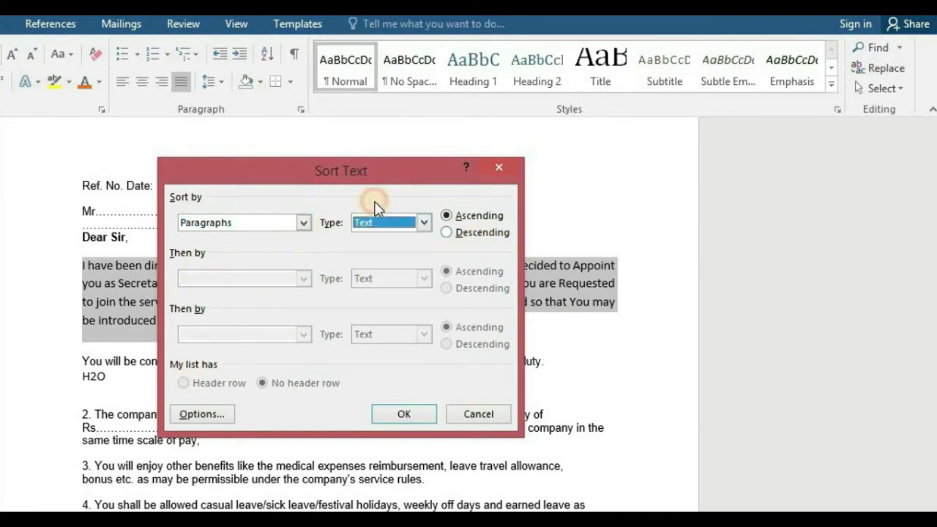
click(489, 416)
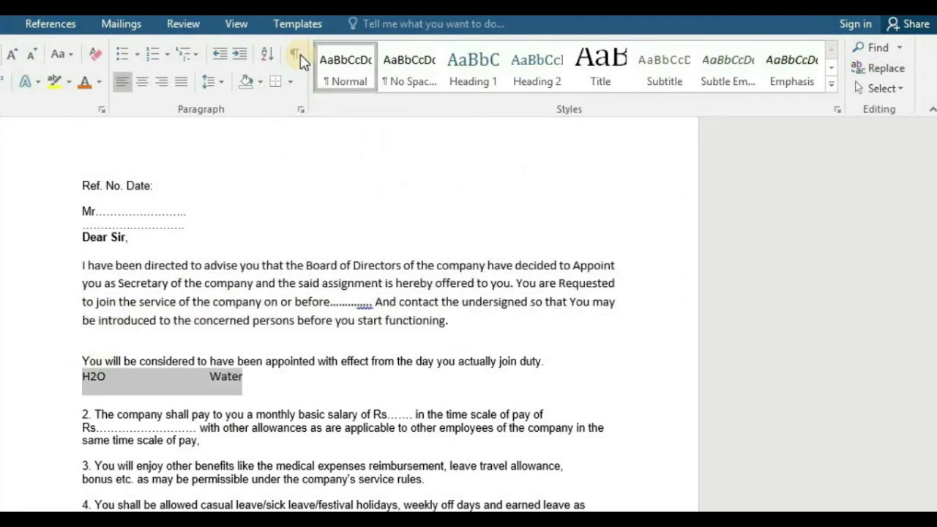
Step: Turn the ¶ formatting marks on to inspect them, then hide them again
click(295, 55)
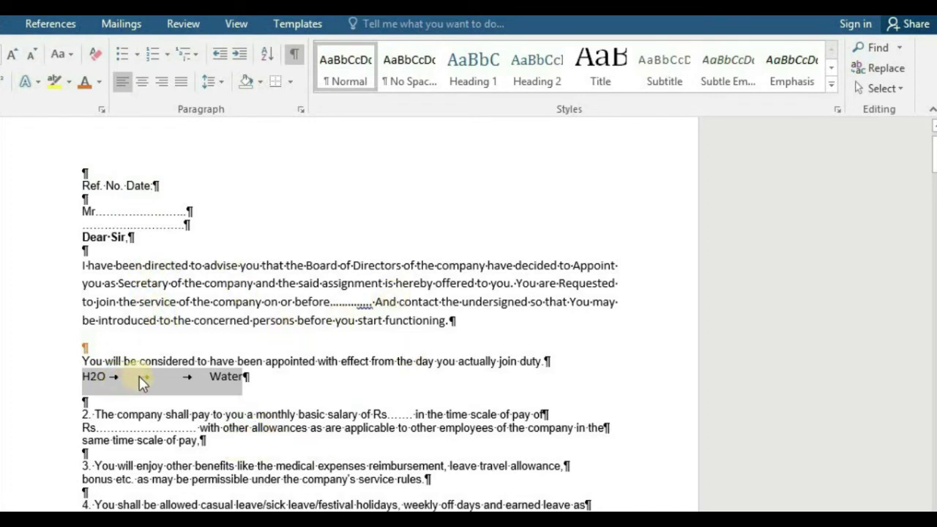
click(293, 57)
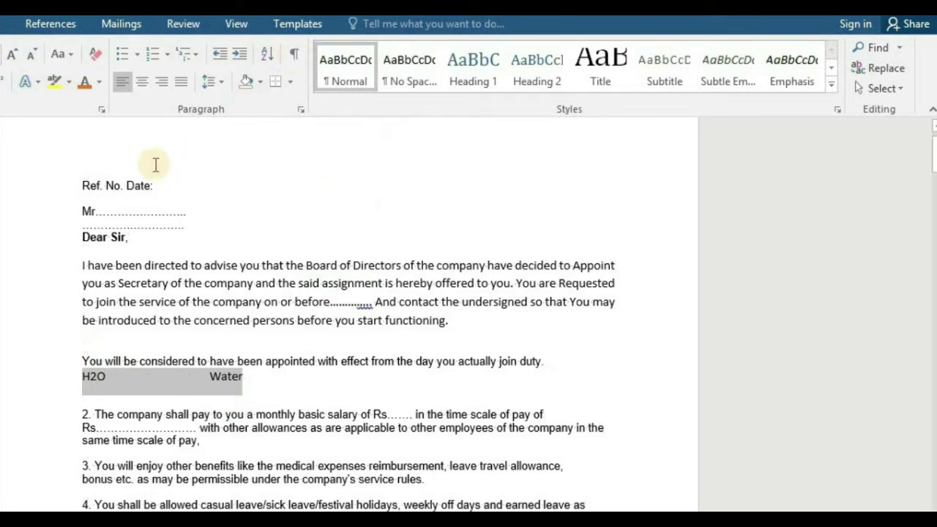
Step: Shade the H2O/Water line light green, then try All Borders and switch to No Border
click(258, 82)
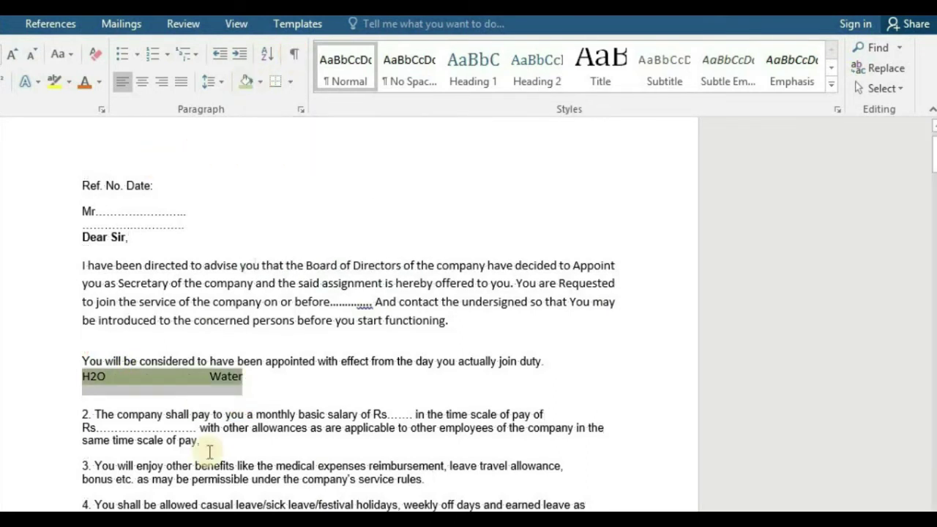
click(272, 380)
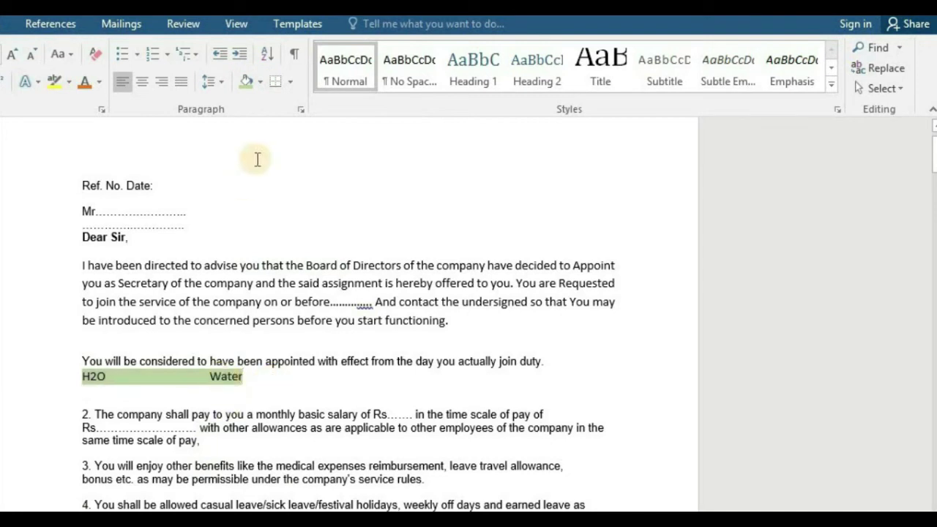
click(292, 82)
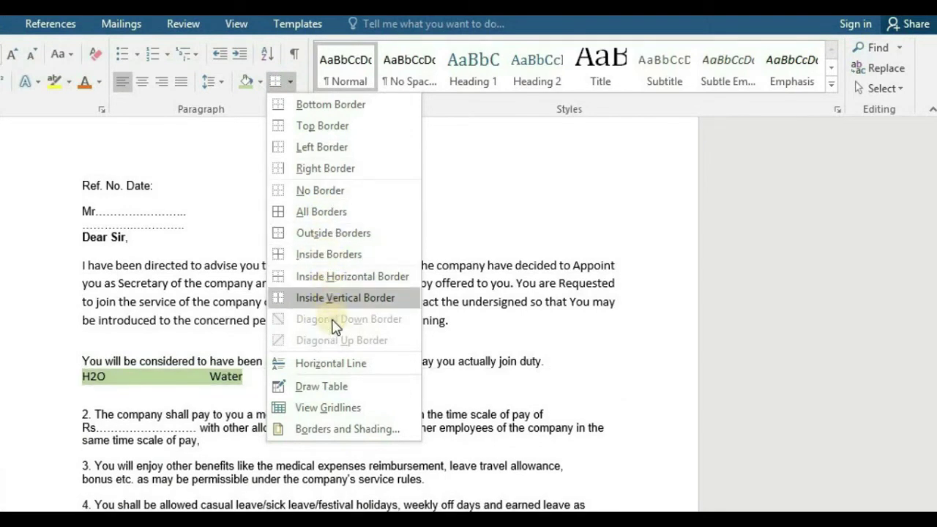
click(328, 211)
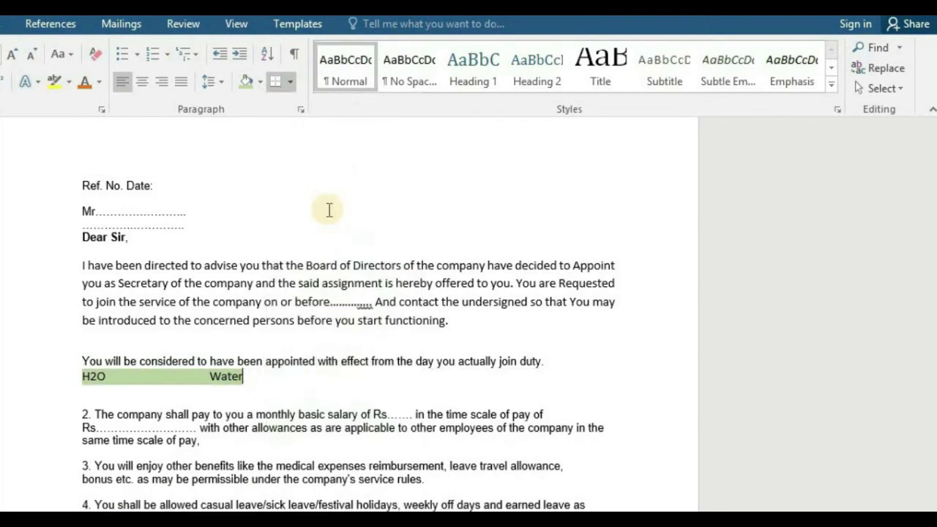
click(290, 82)
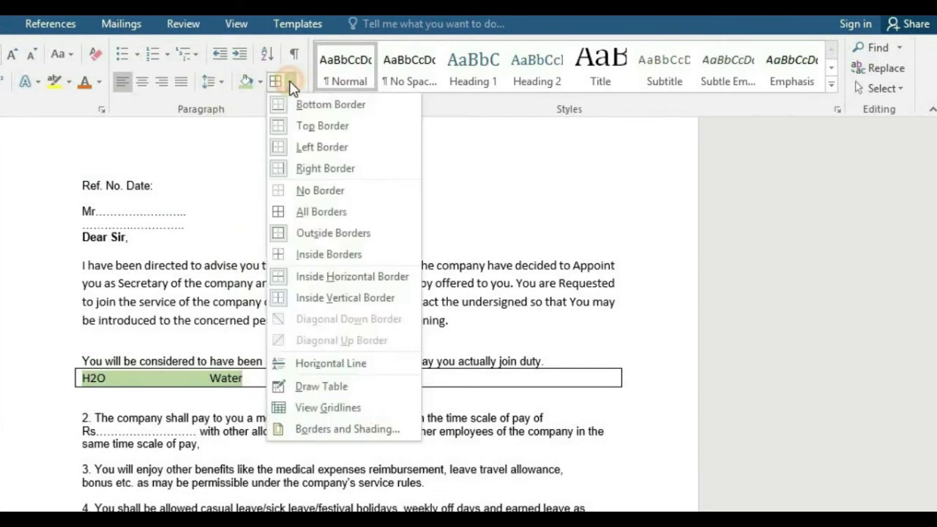
click(294, 192)
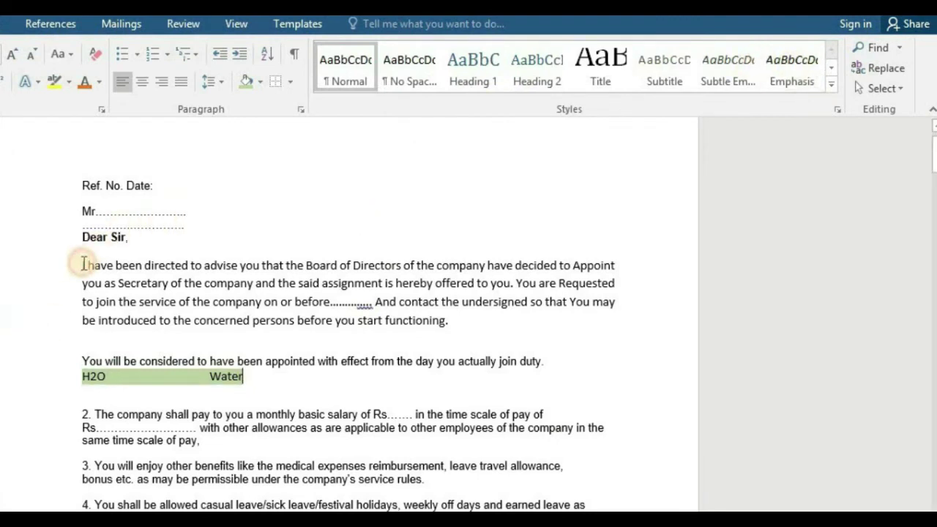
Step: Apply Subtle Emphasis, then Heading 2, to the first body paragraph
drag(83, 265, 459, 322)
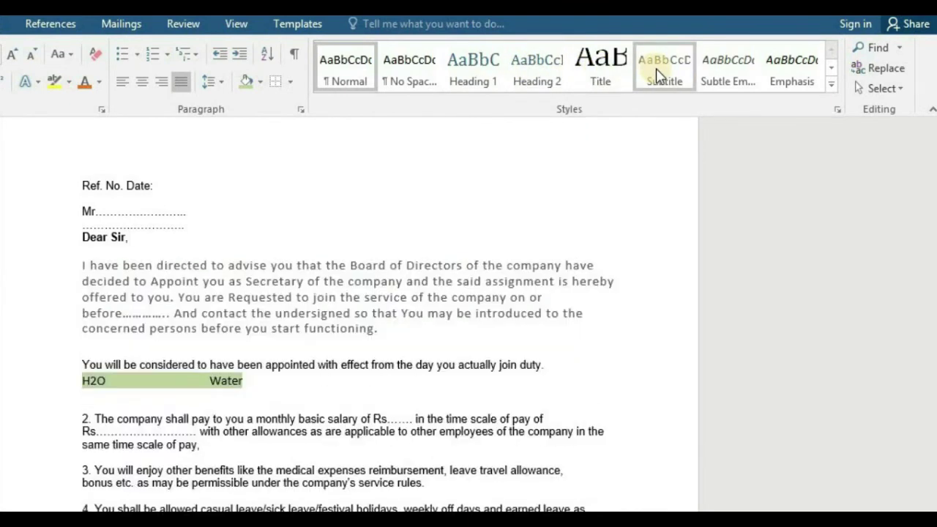
click(738, 78)
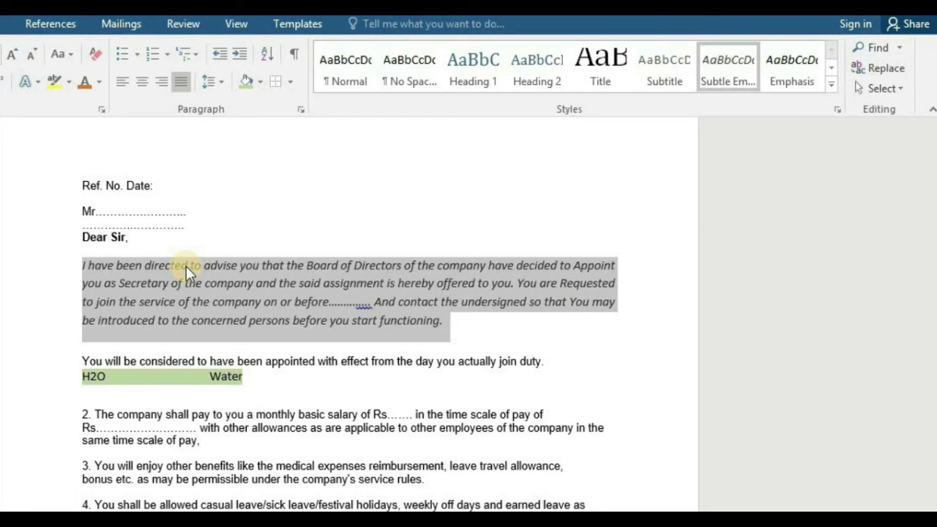
click(522, 83)
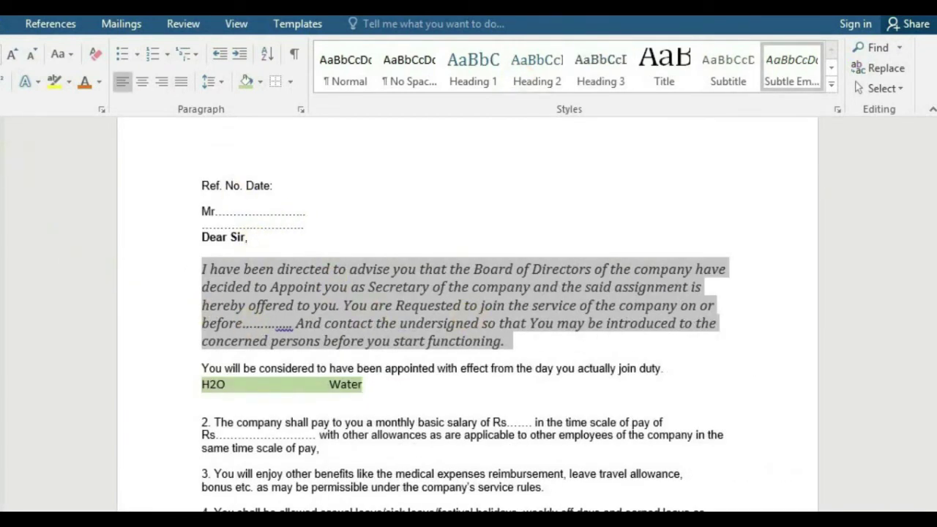
Step: Open the full Styles list, close it, reopen it, and close it again
click(836, 109)
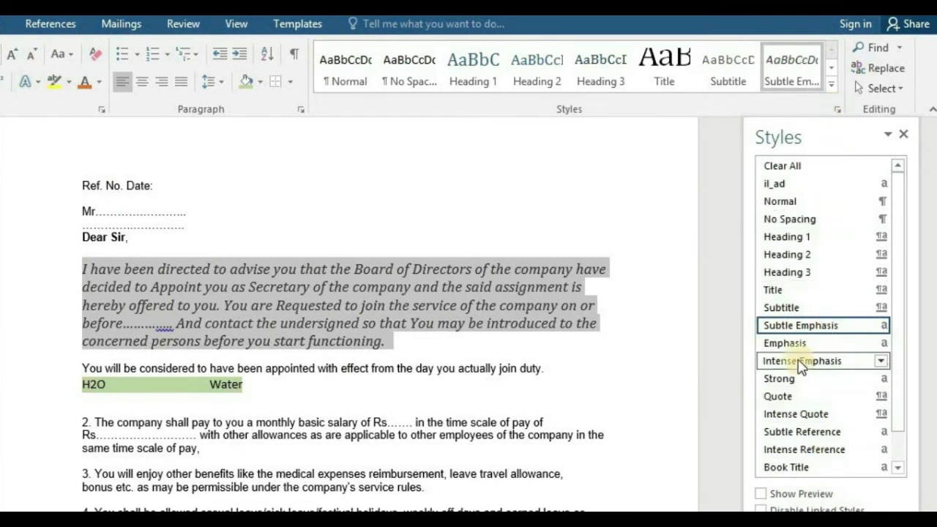
click(493, 212)
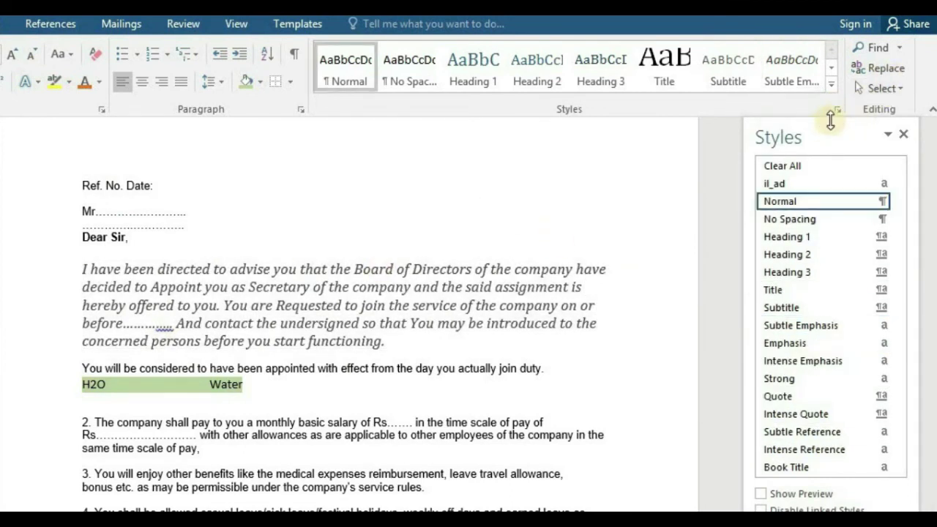
click(837, 111)
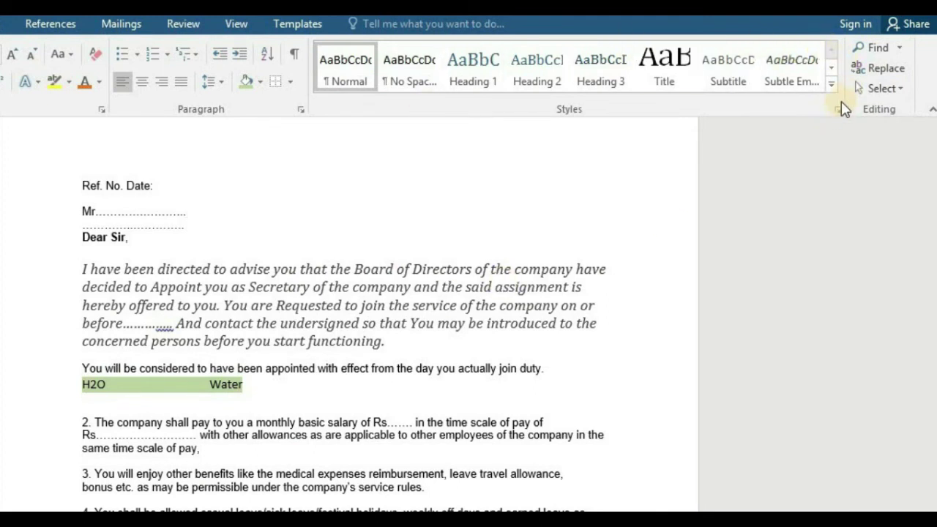
click(838, 111)
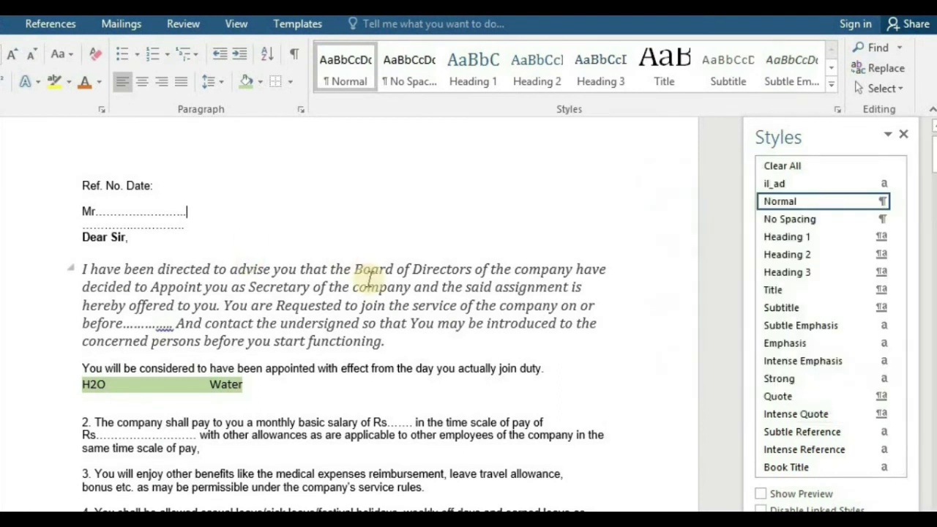
click(408, 202)
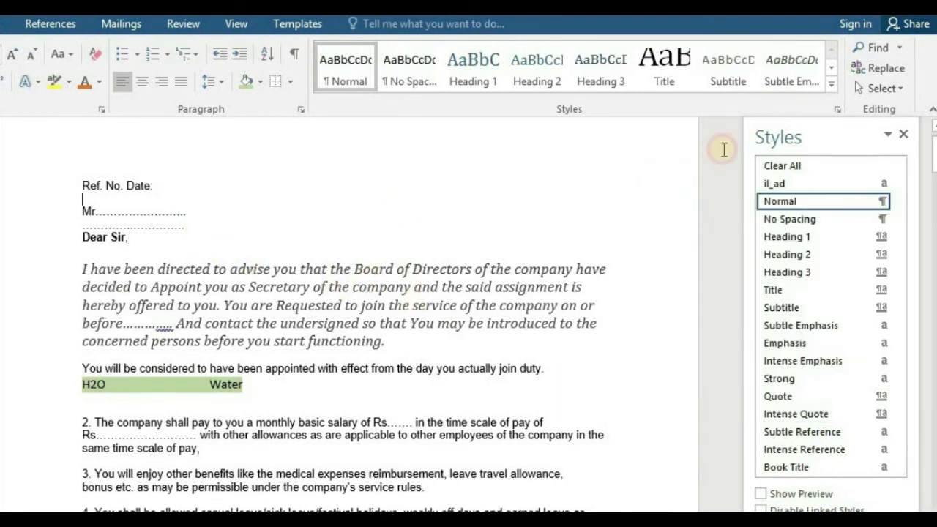
click(905, 133)
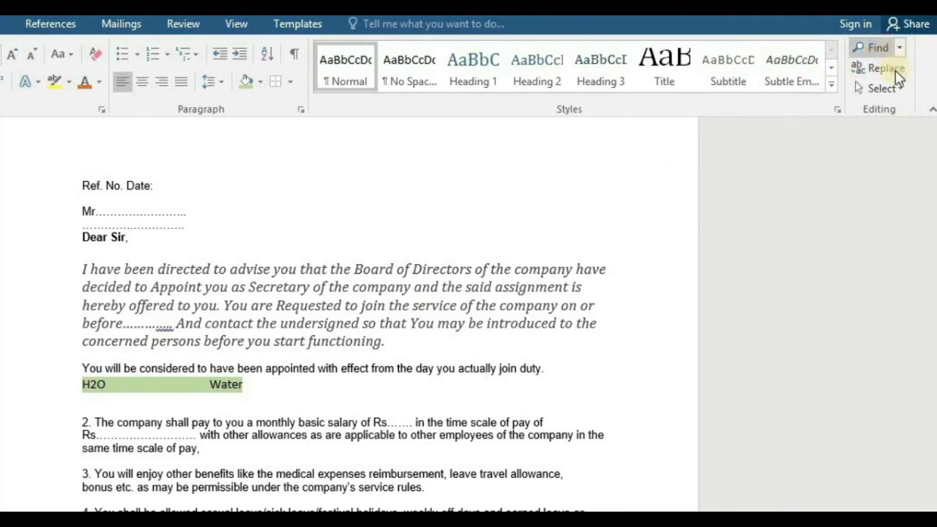
Step: Select the whole letter, deselect it, then search the letter for 'you'
click(882, 89)
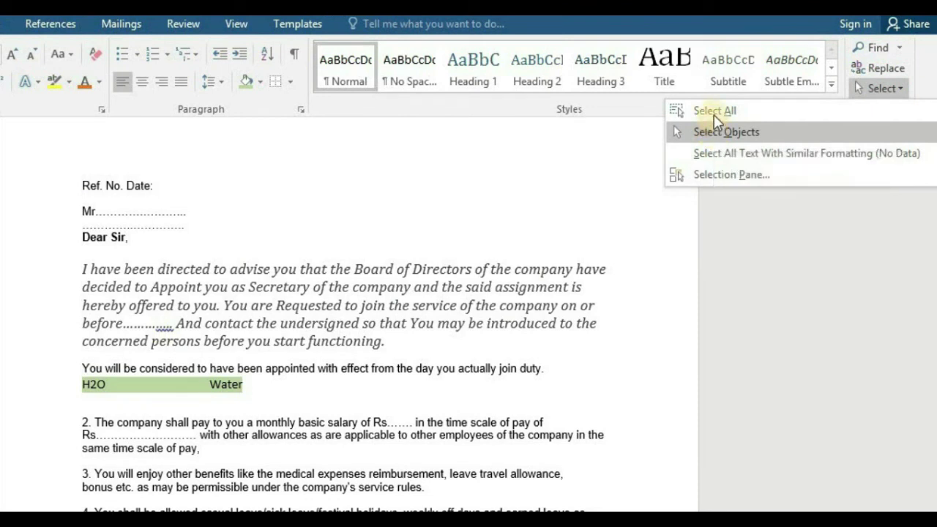
click(714, 112)
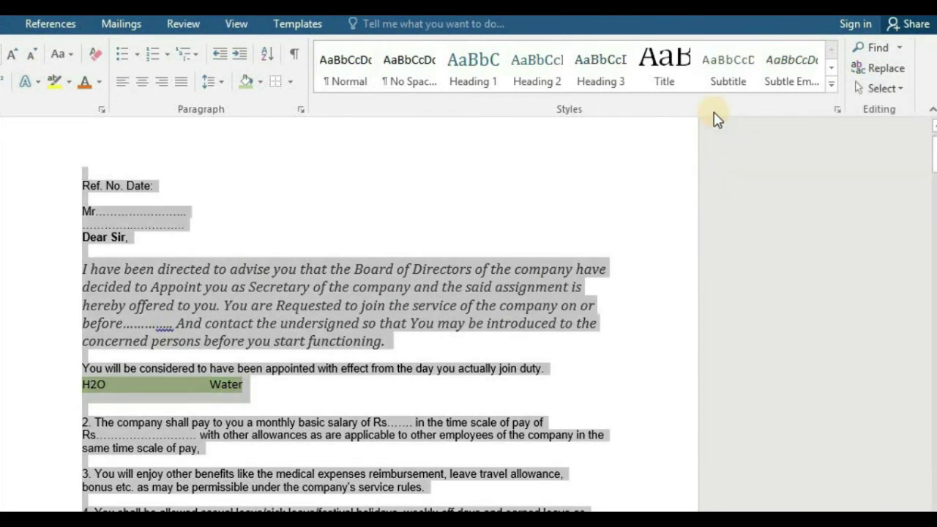
click(452, 252)
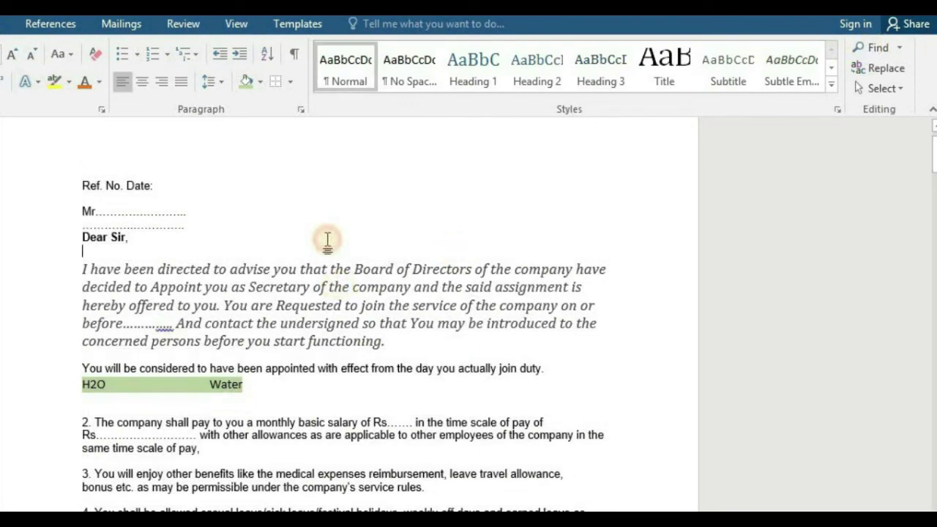
scroll(327, 239, left, 3)
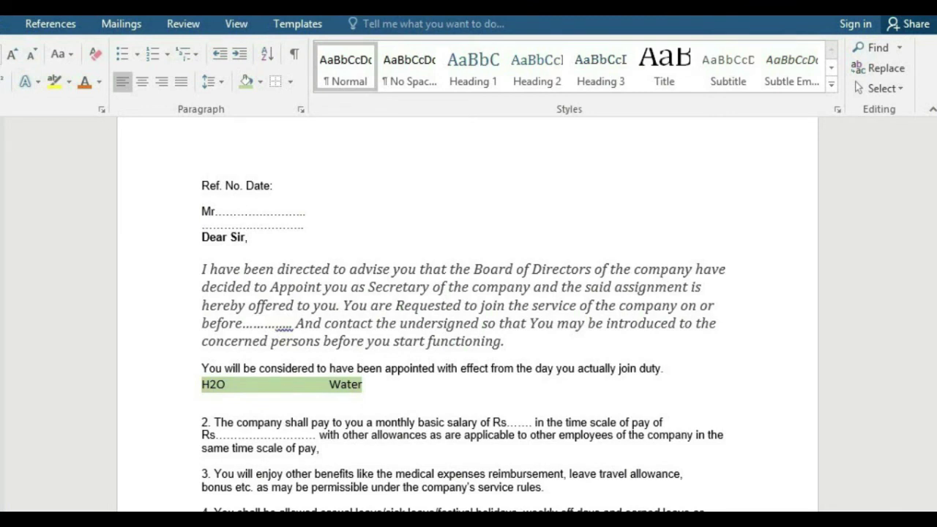
text(you)
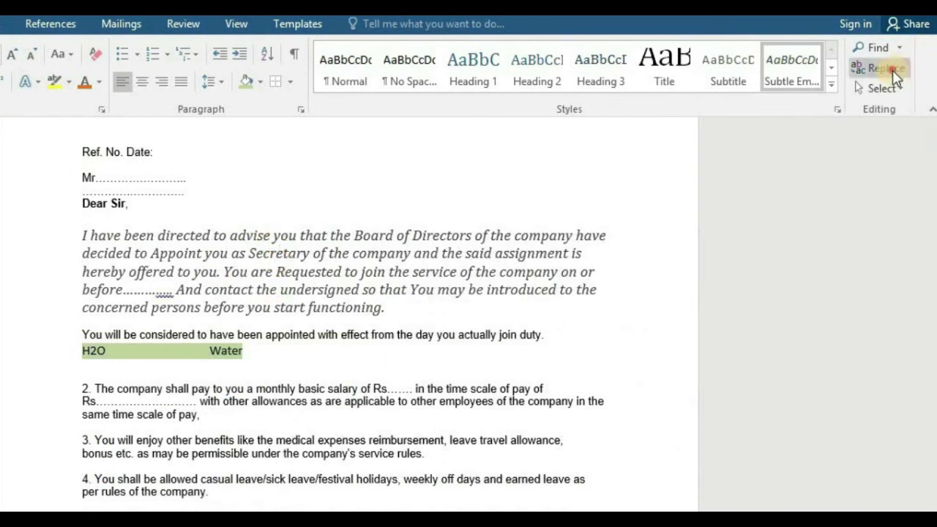
click(885, 68)
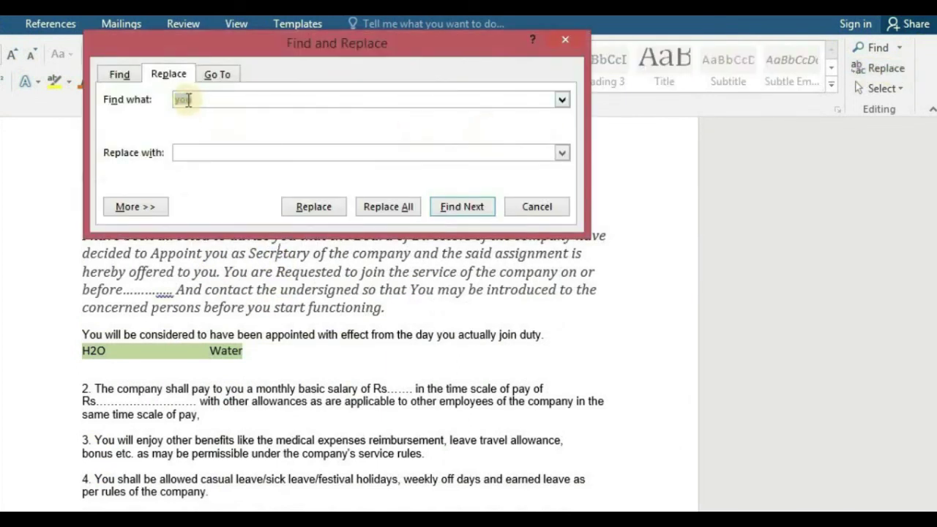
click(188, 154)
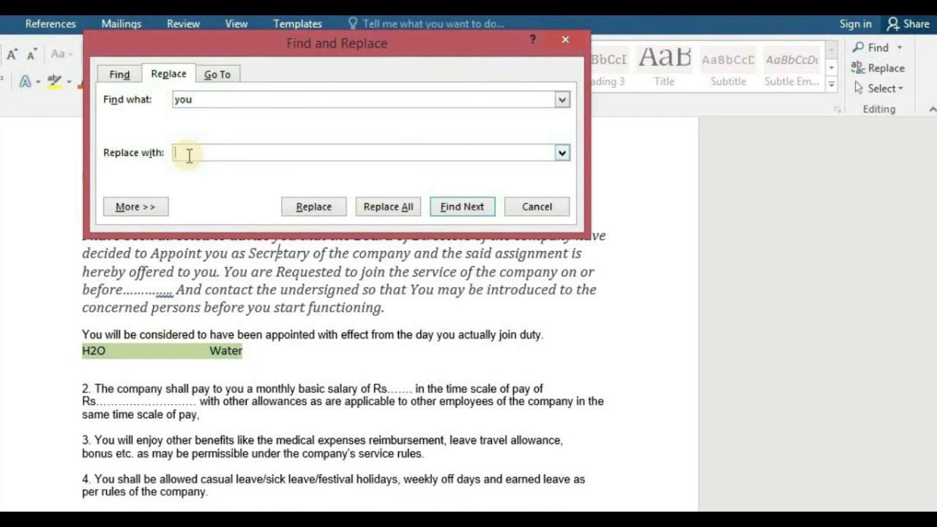
click(512, 206)
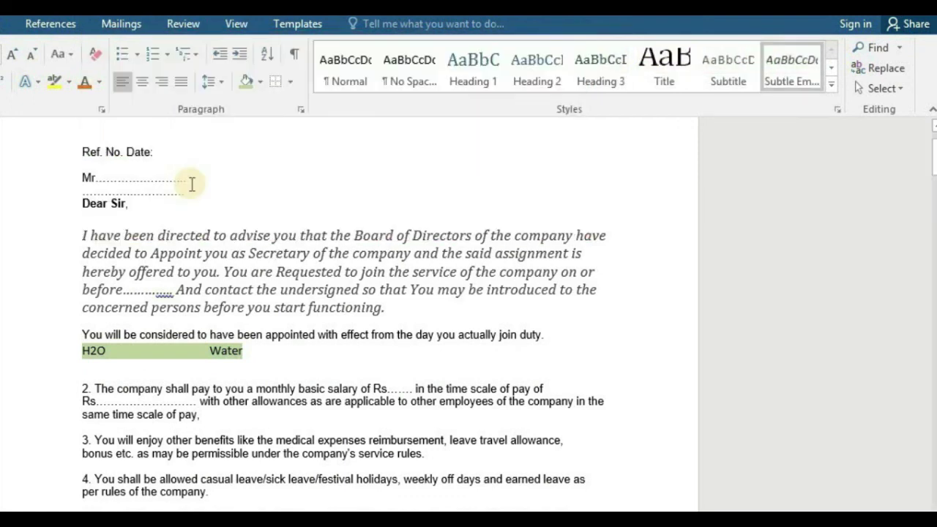